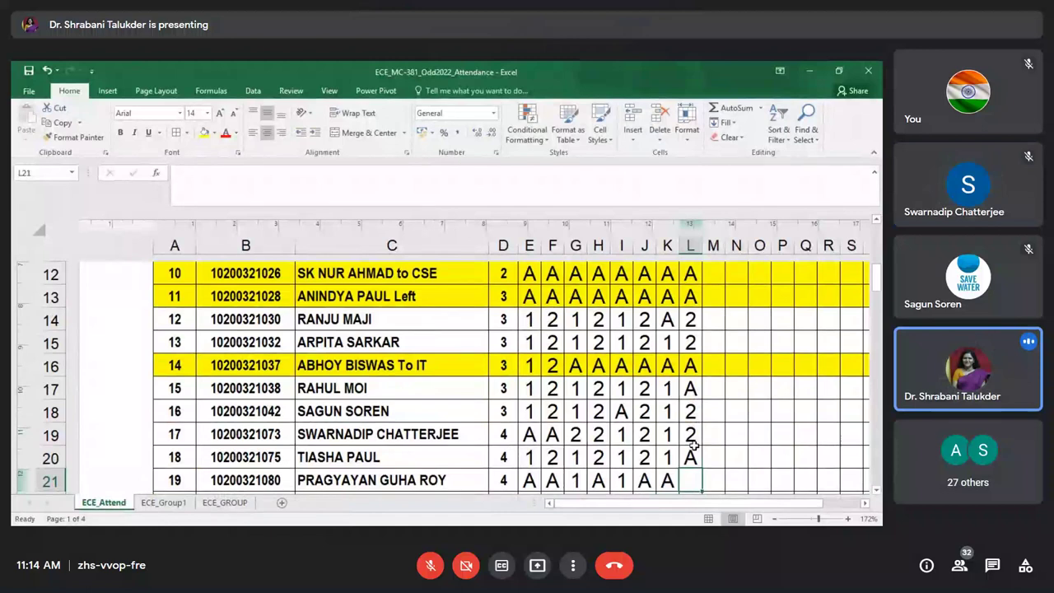
- Record the current attendance column for rows 21 to 24: A in L21, 2 in L22, and A in L23 and L24
text(A)
key(Return)
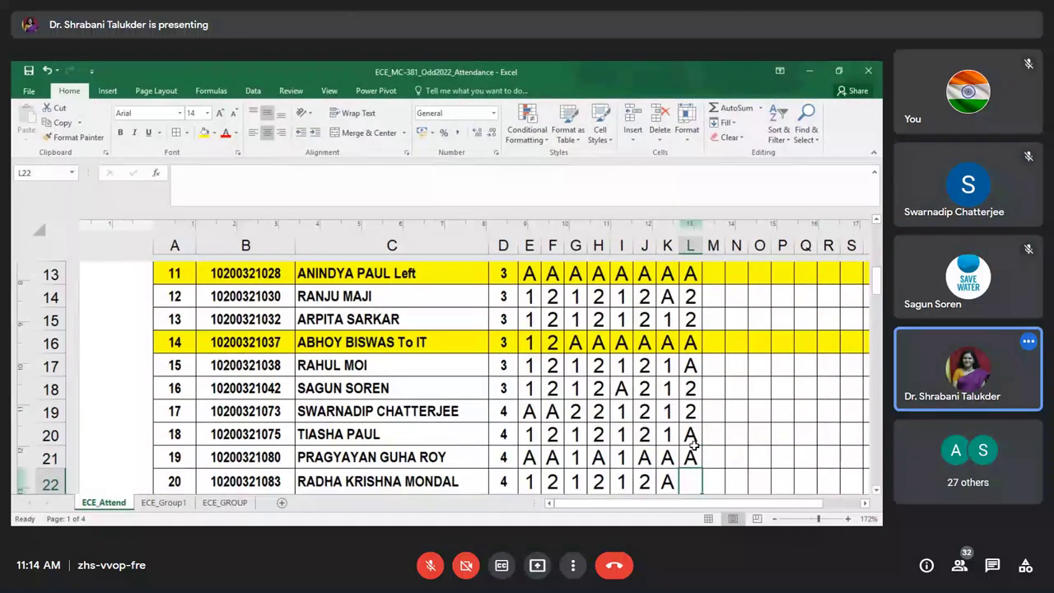
text(2)
key(Return)
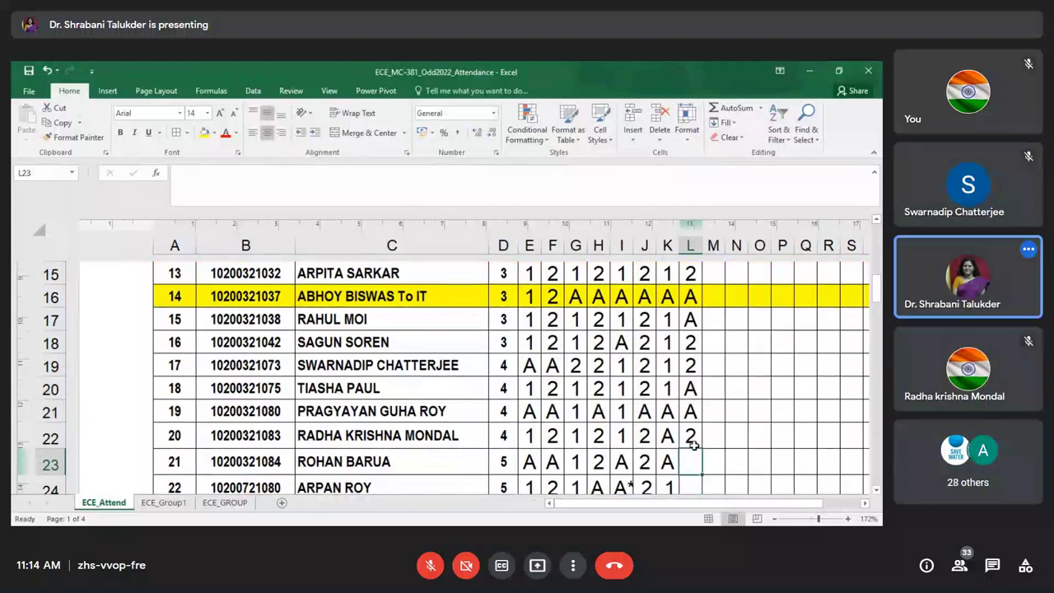
text(A)
key(Return)
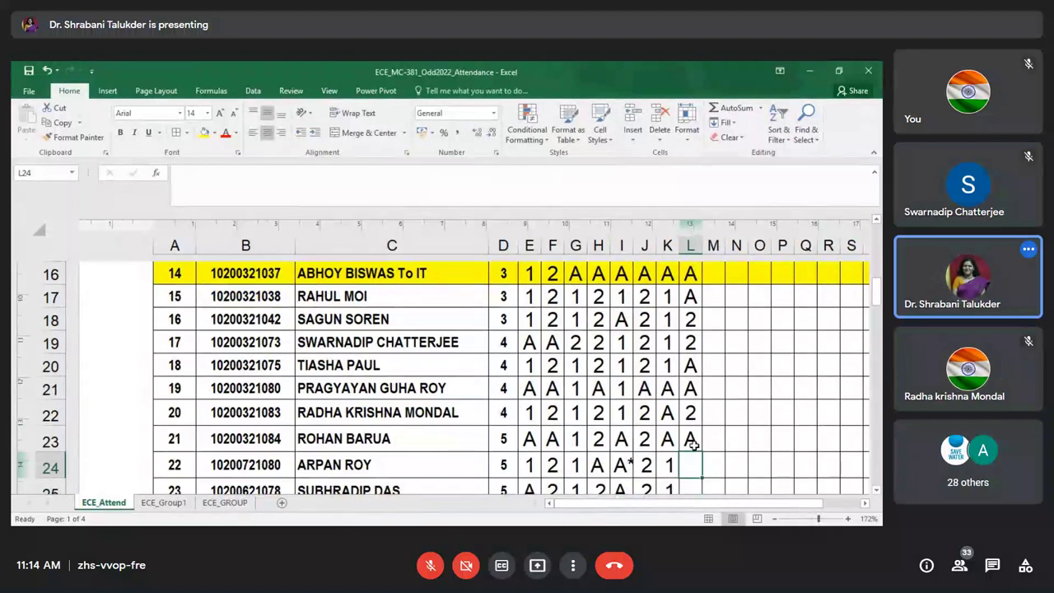
text(A)
key(Return)
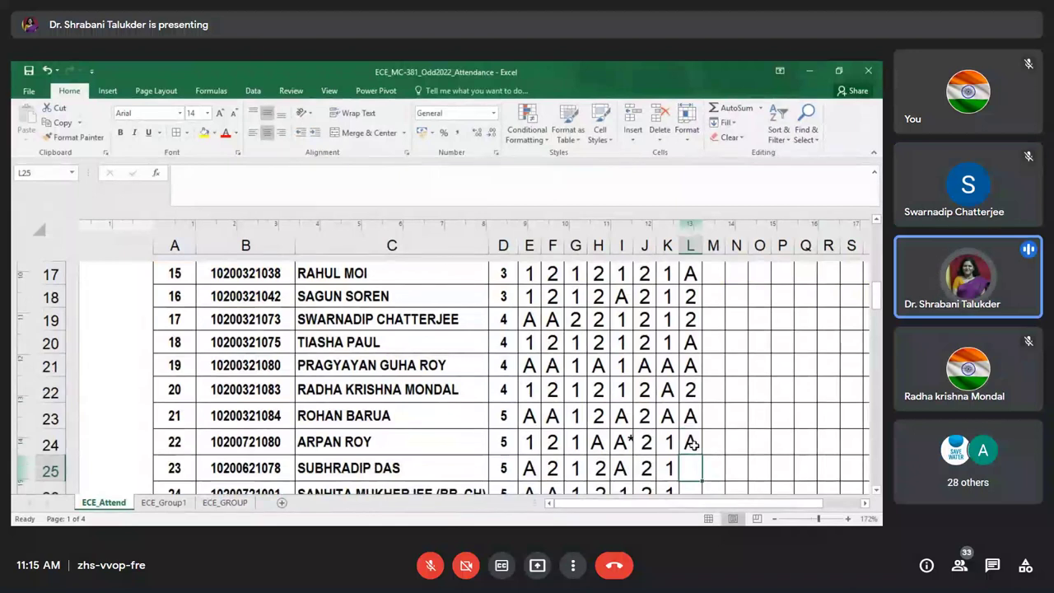
- Mark the students in rows 25 to 27 with 2 in attendance cells L25, L26 and L27
text(2)
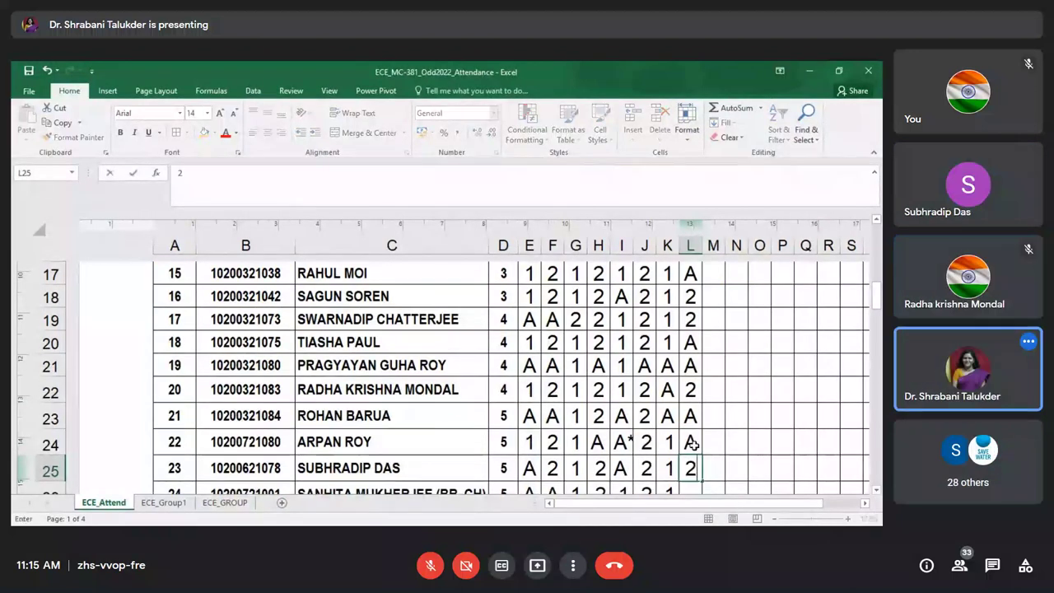
key(Return)
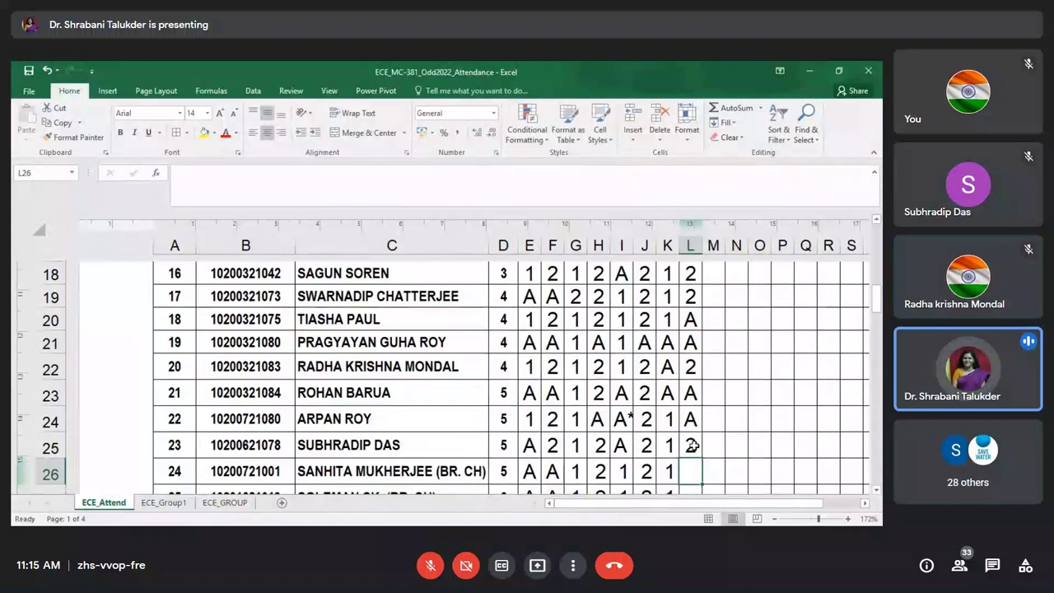
text(2)
key(Return)
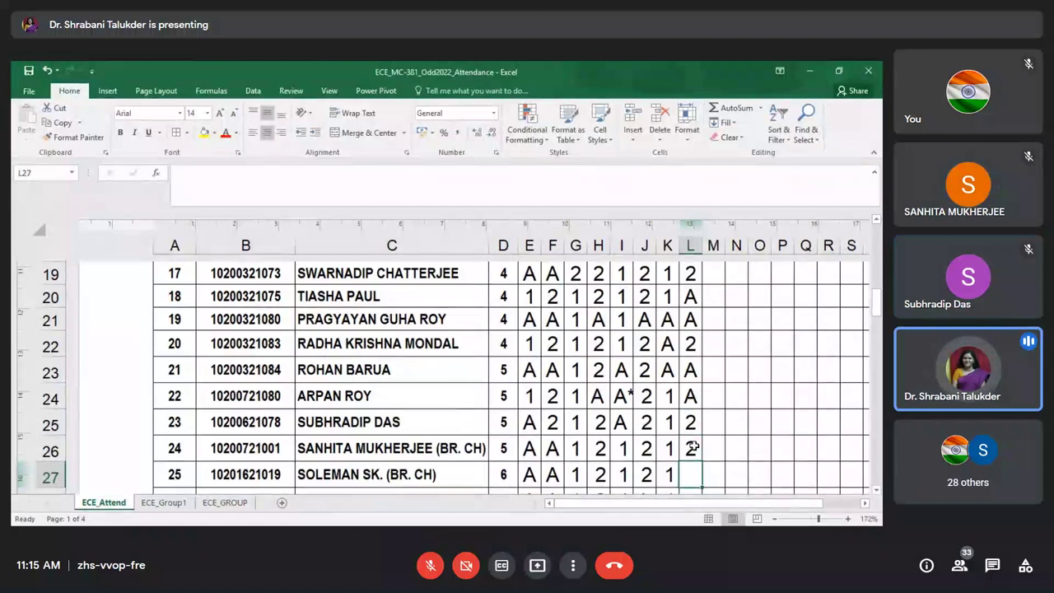
text(2)
key(Return)
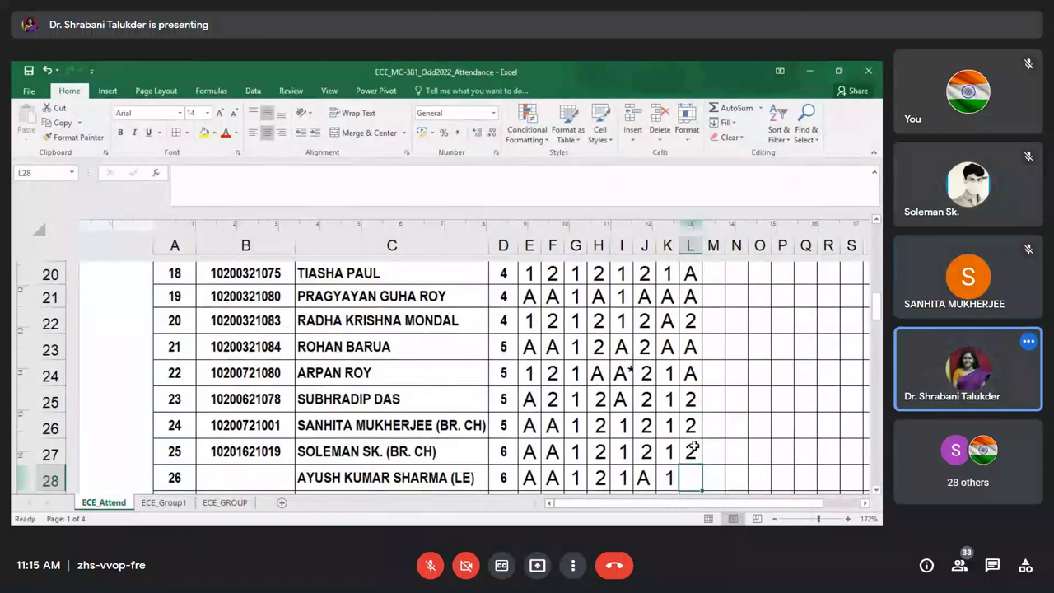
- Fill in attendance for rows 28 to 31, entering A in L28 and L29 and 2 in L30 and L31
text(A)
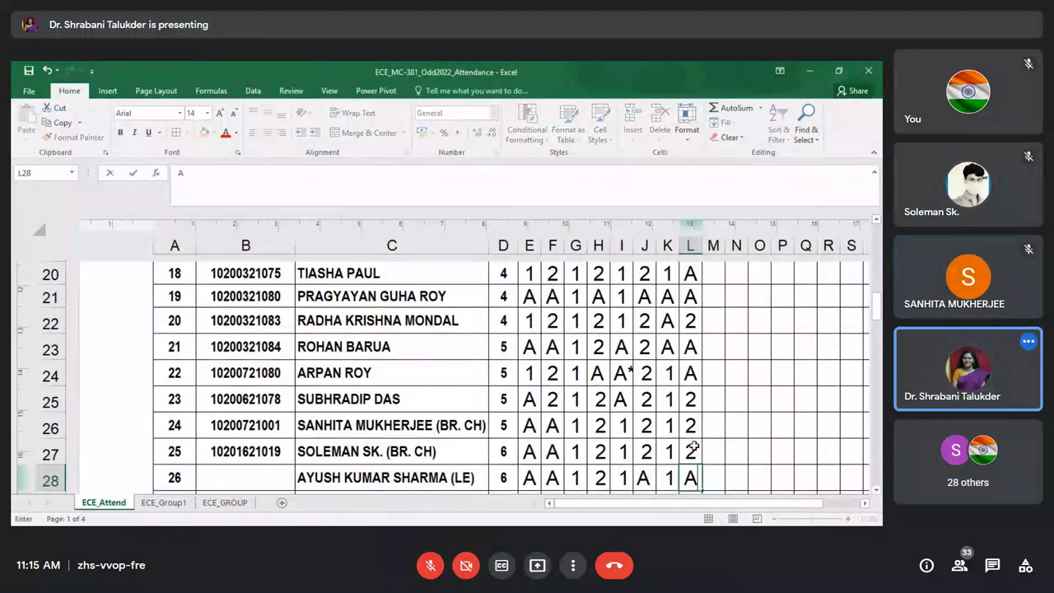
key(Return)
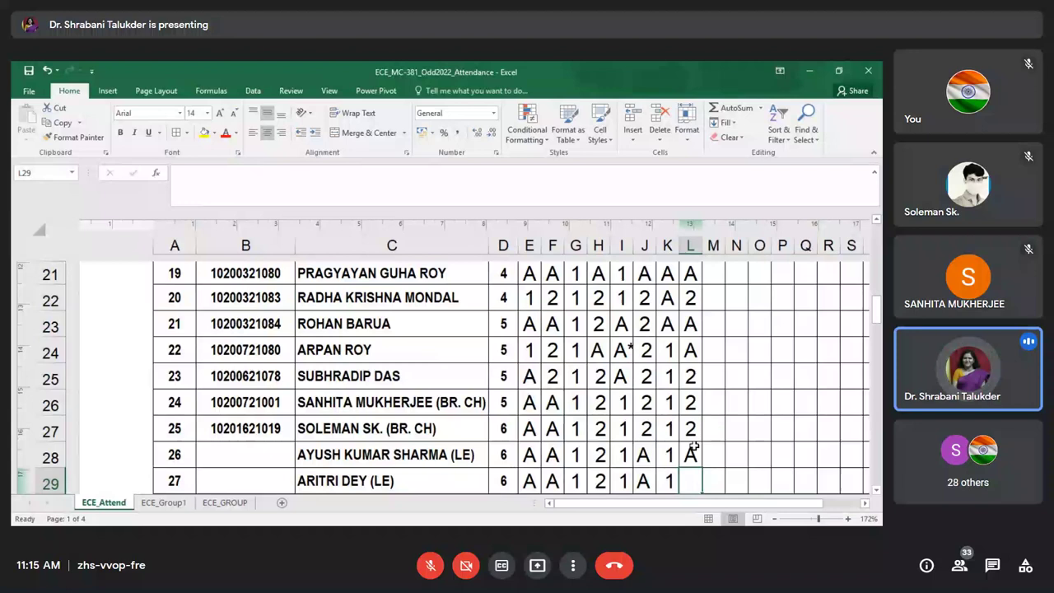
text(A)
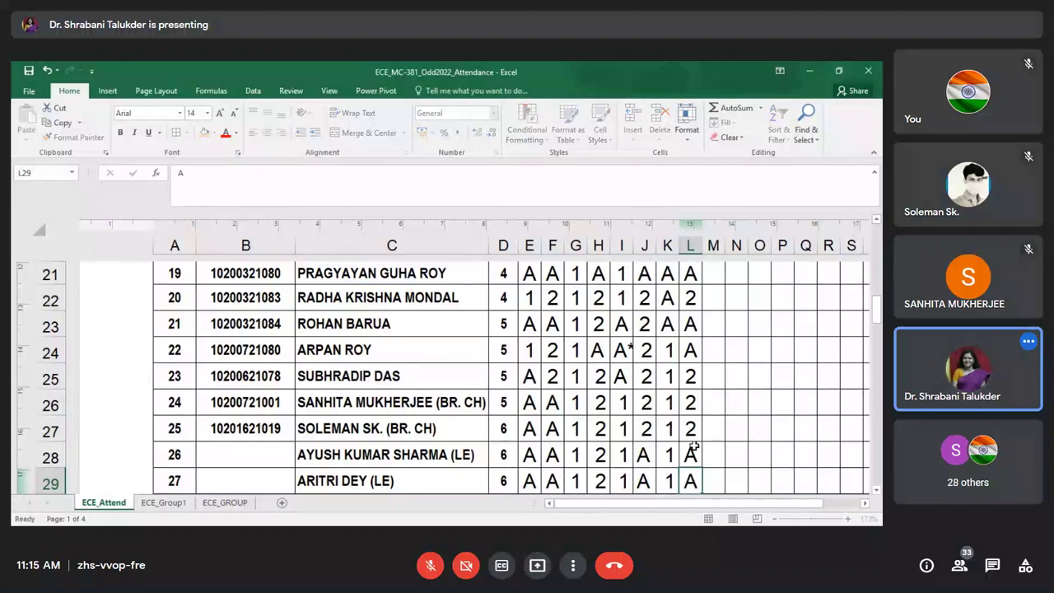
key(Return)
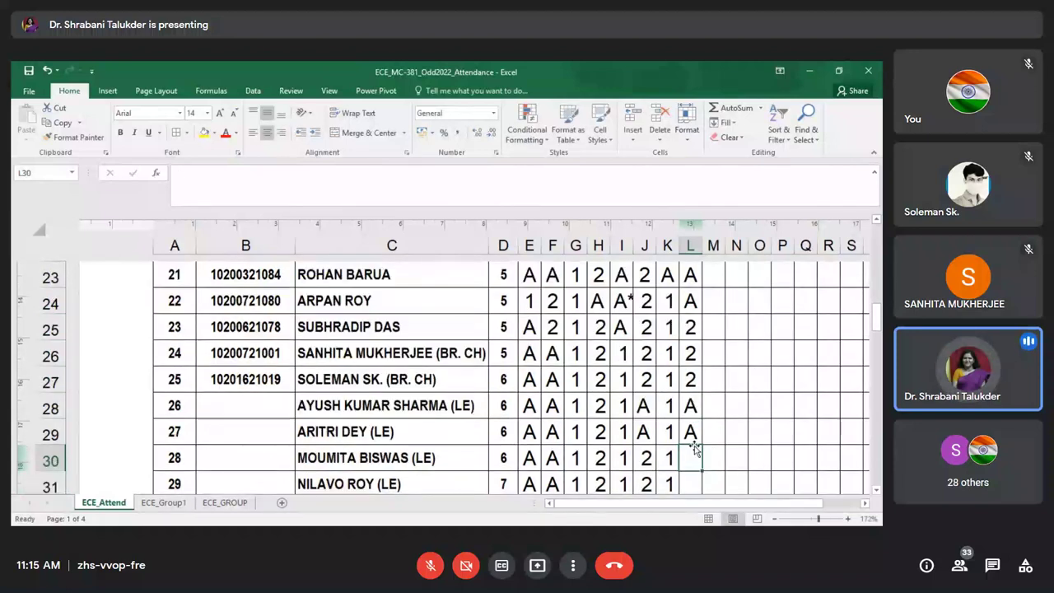
text(2)
key(Return)
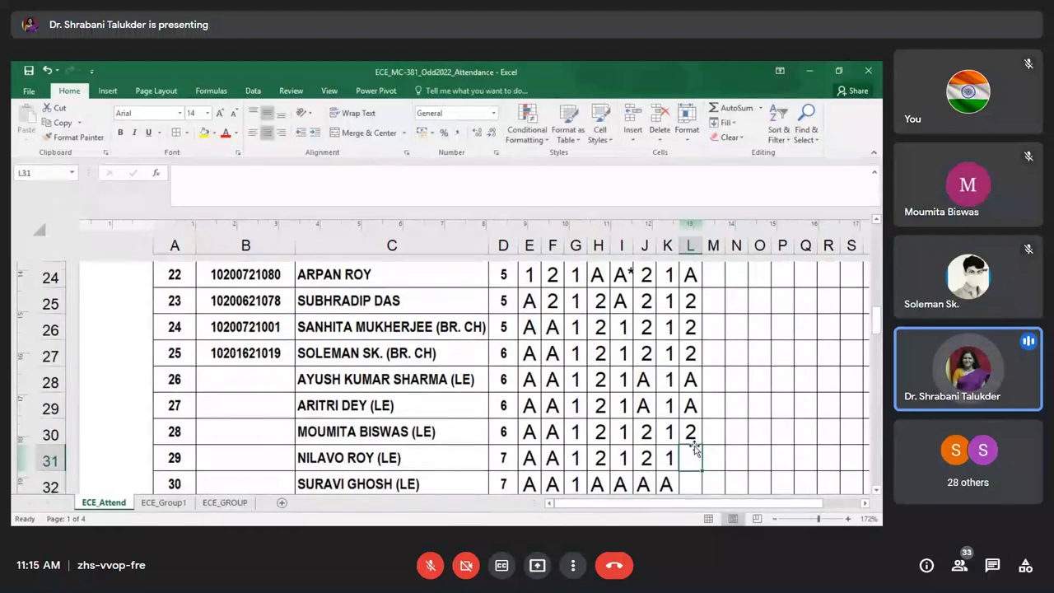
text(2)
key(Return)
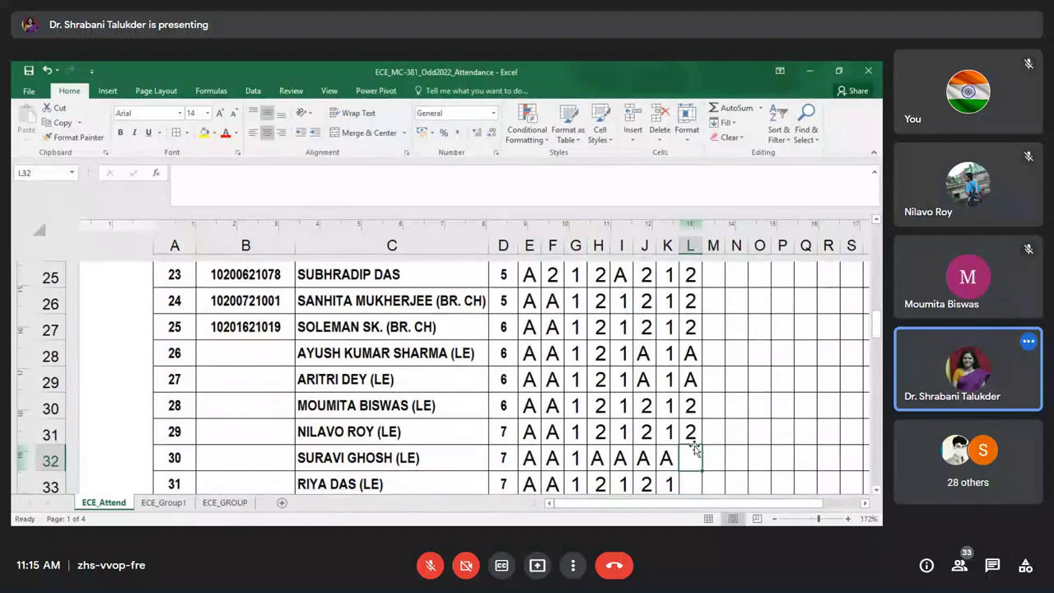
- Fill in attendance for rows 32 to 35, entering A in L32 and 2 in L33, L34 and L35
text(A)
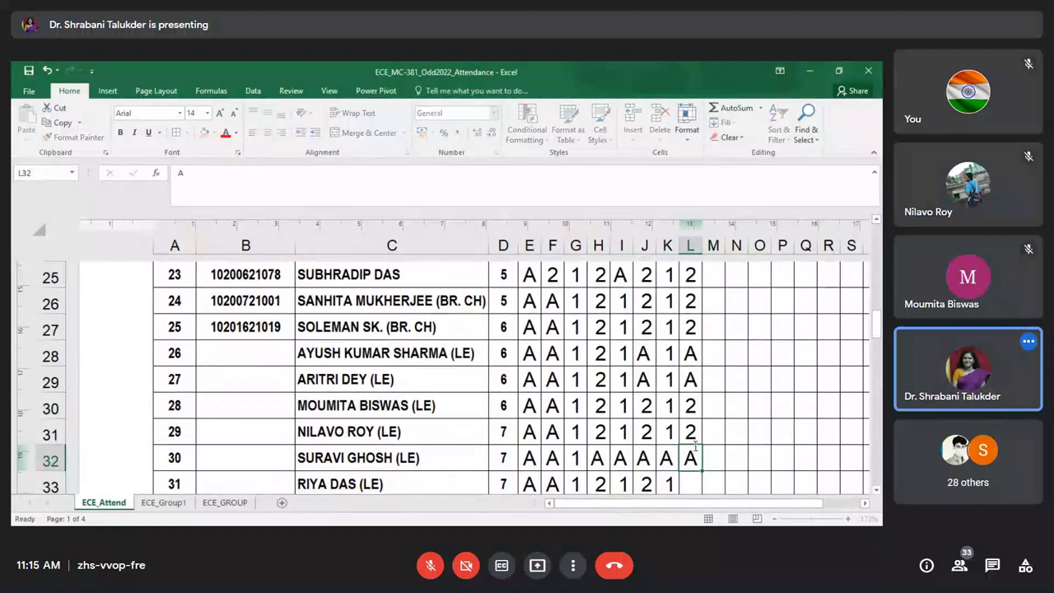
key(Return)
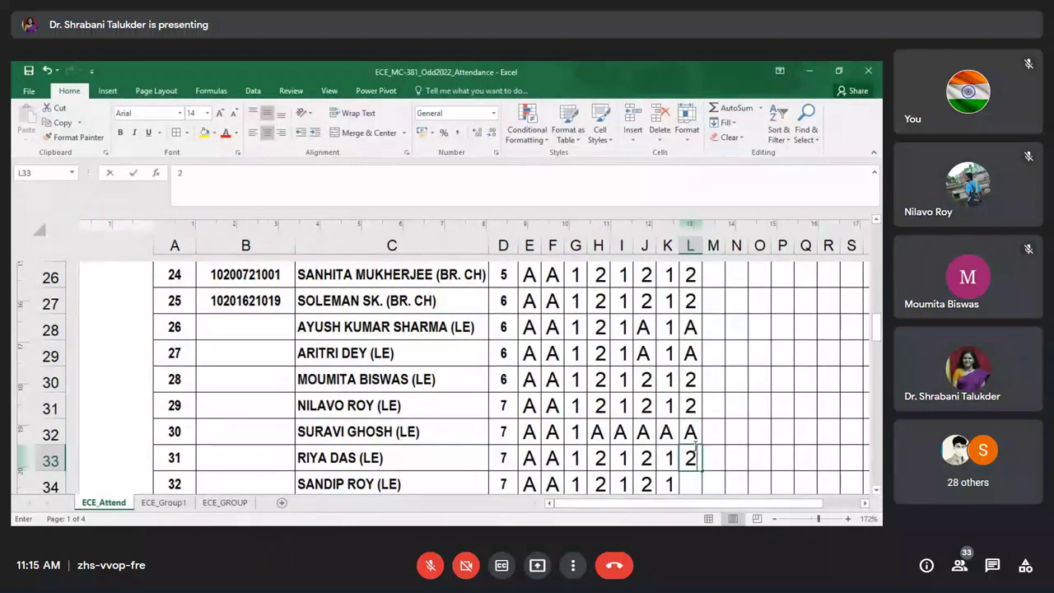
text(2)
key(Return)
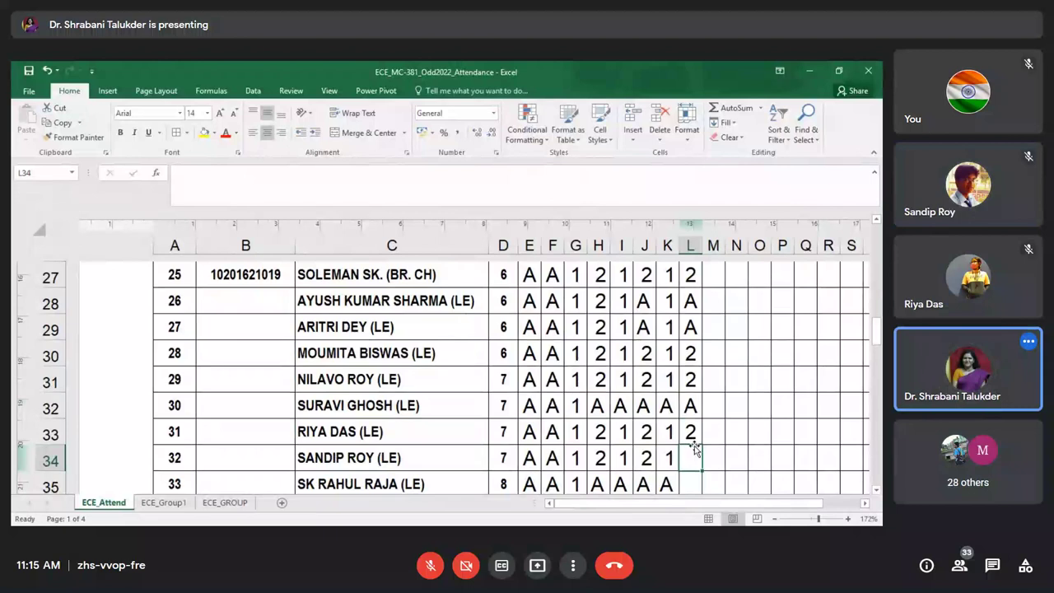
text(2)
key(Return)
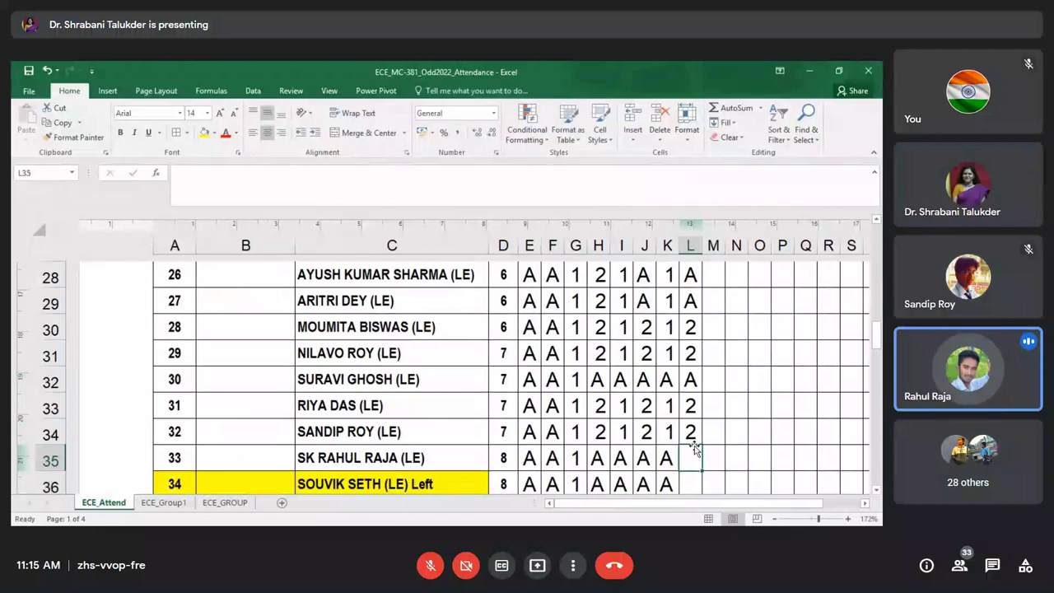
text(2)
key(Return)
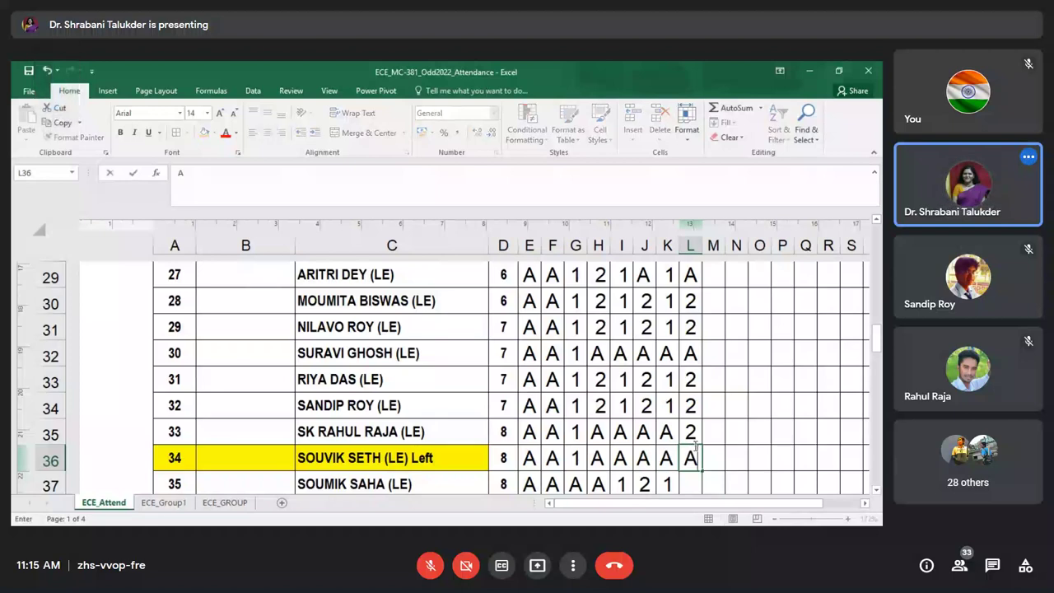
- Complete column L of the sheet's first page, entering A in L36 and 2 in L37, L38 and L39
key(alt+Tab)
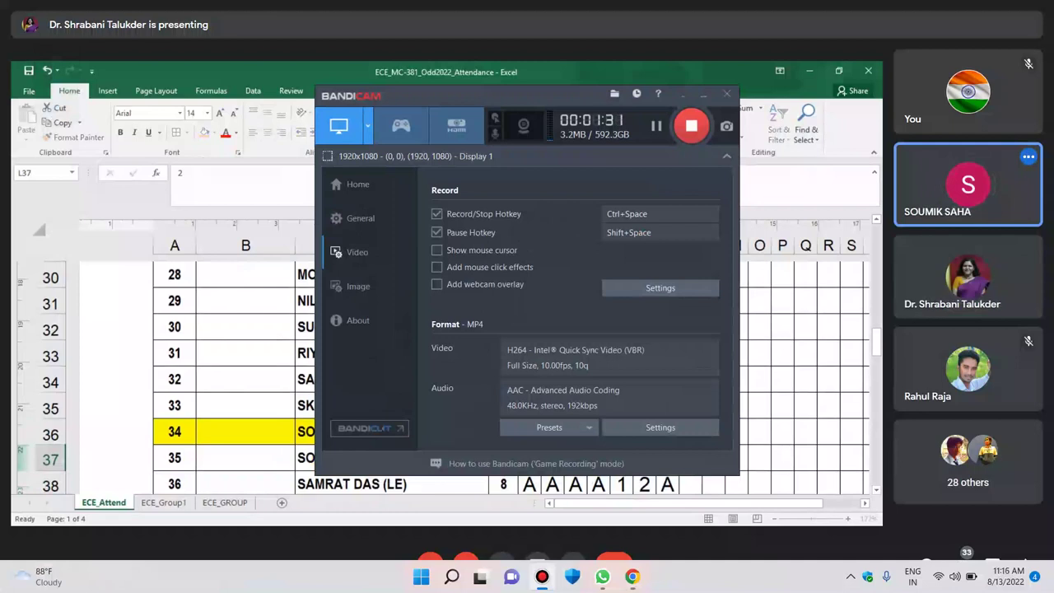
key(alt+Tab)
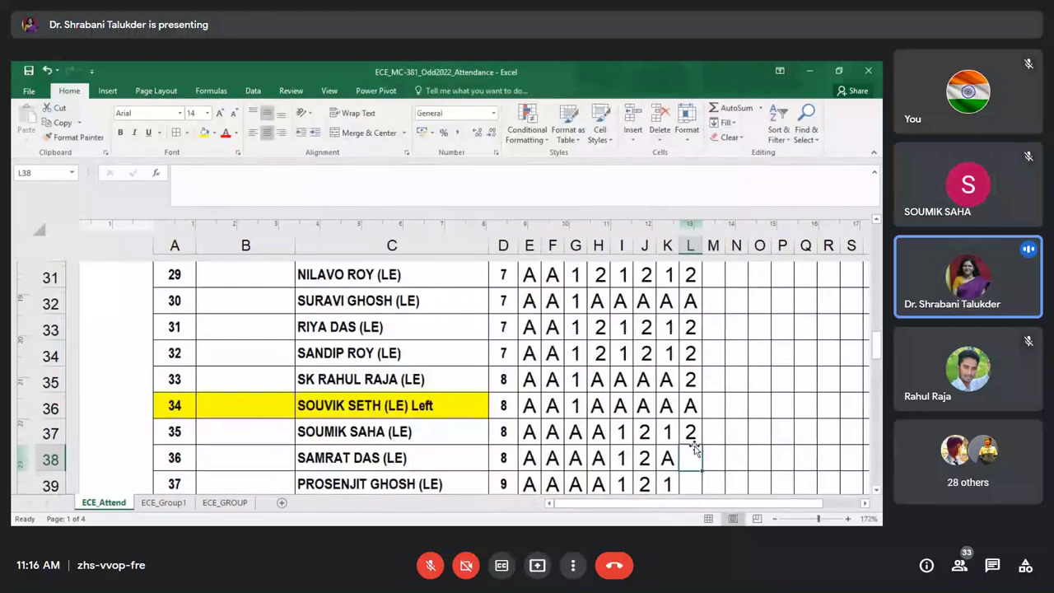
text(2)
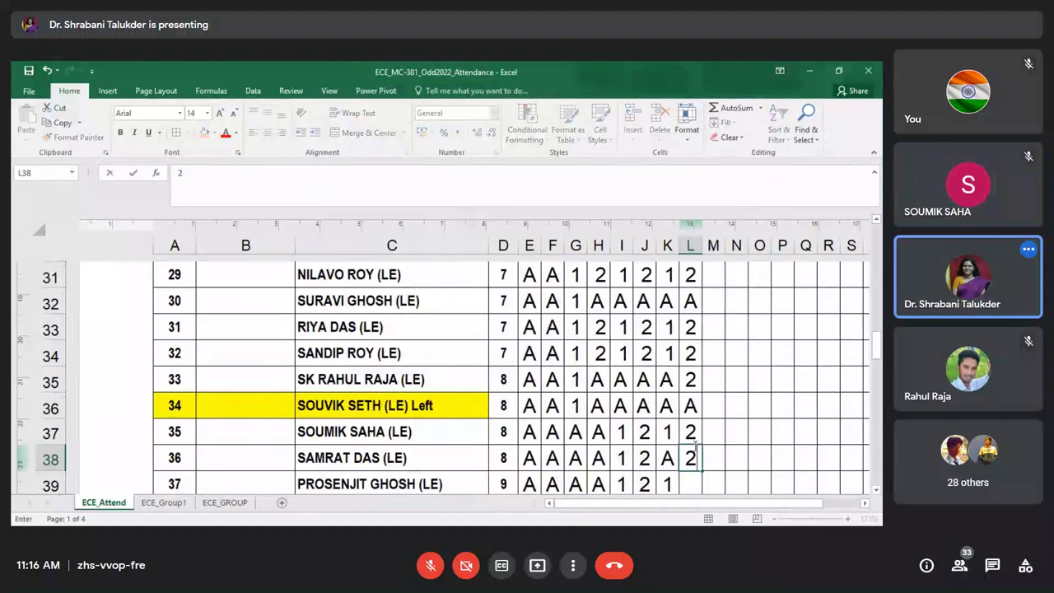
key(Return)
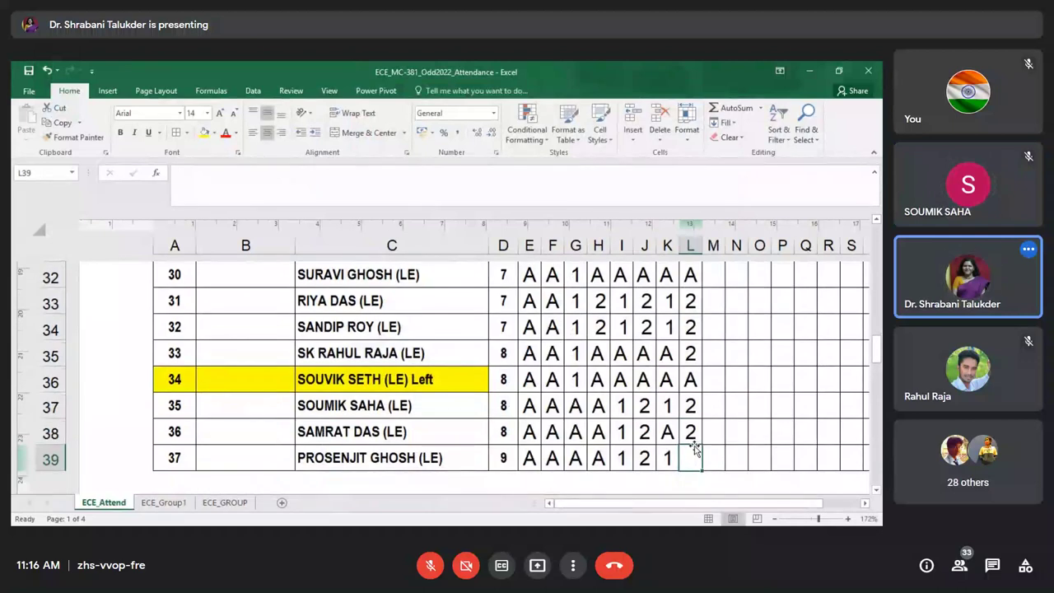
text(2)
key(Return)
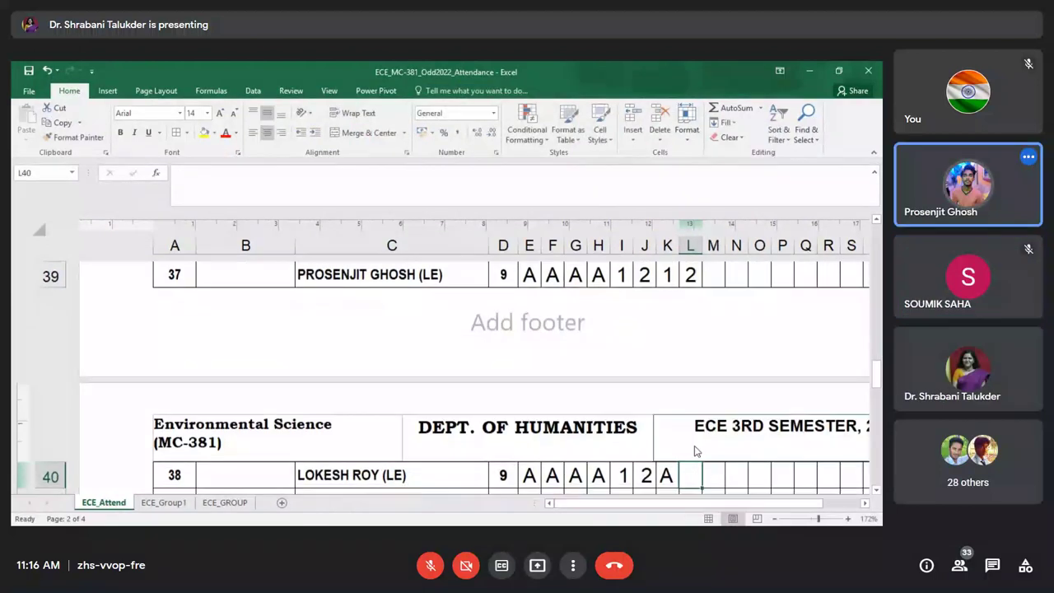
- Enter 2 in attendance cells L40, L41 and L42 for the first three students on the second page
text(2)
key(Return)
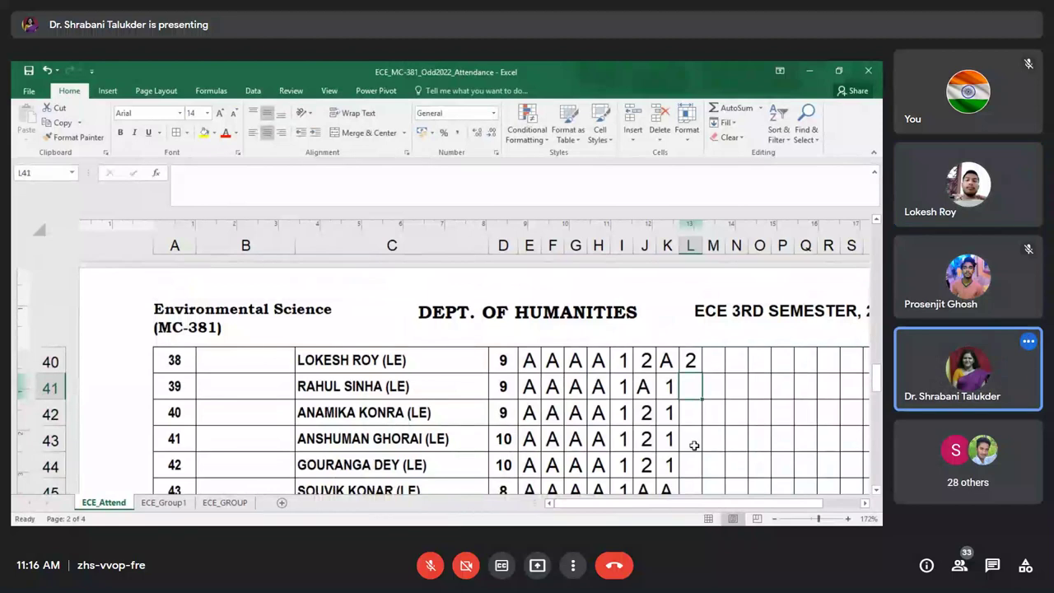
text(2)
key(Return)
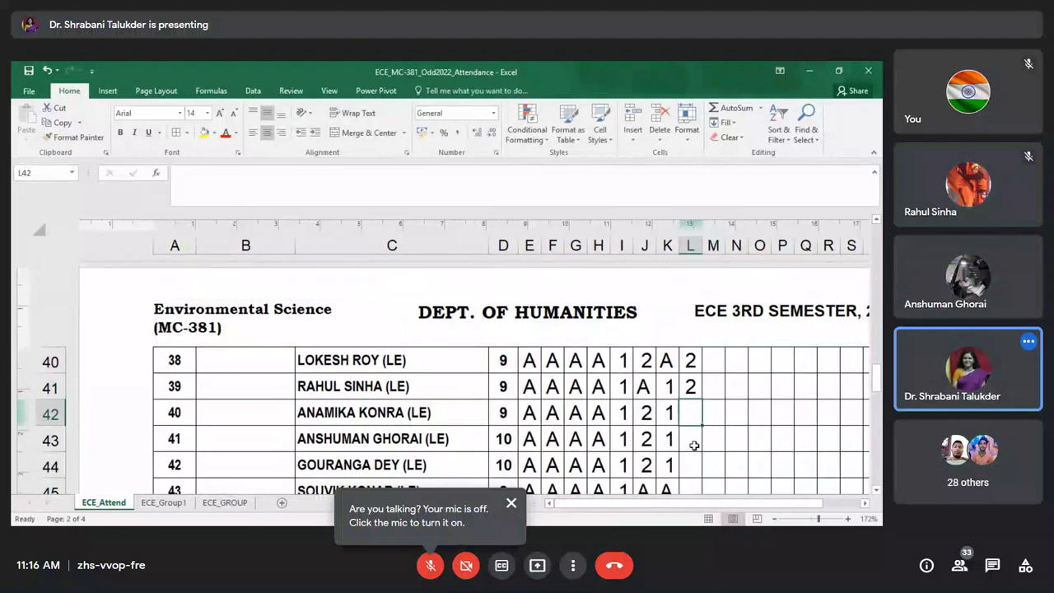
text(2)
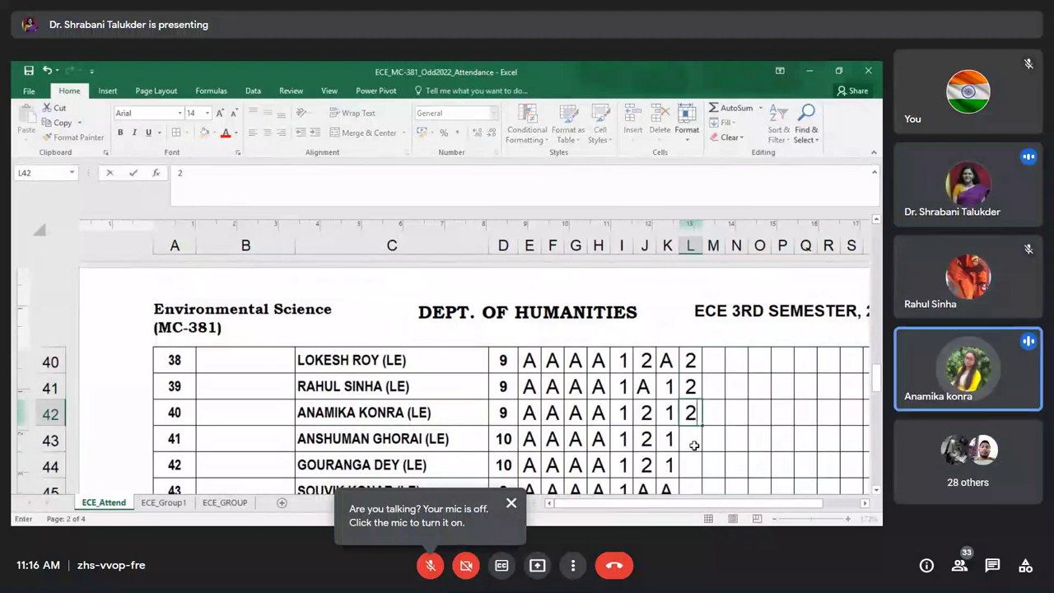
key(Return)
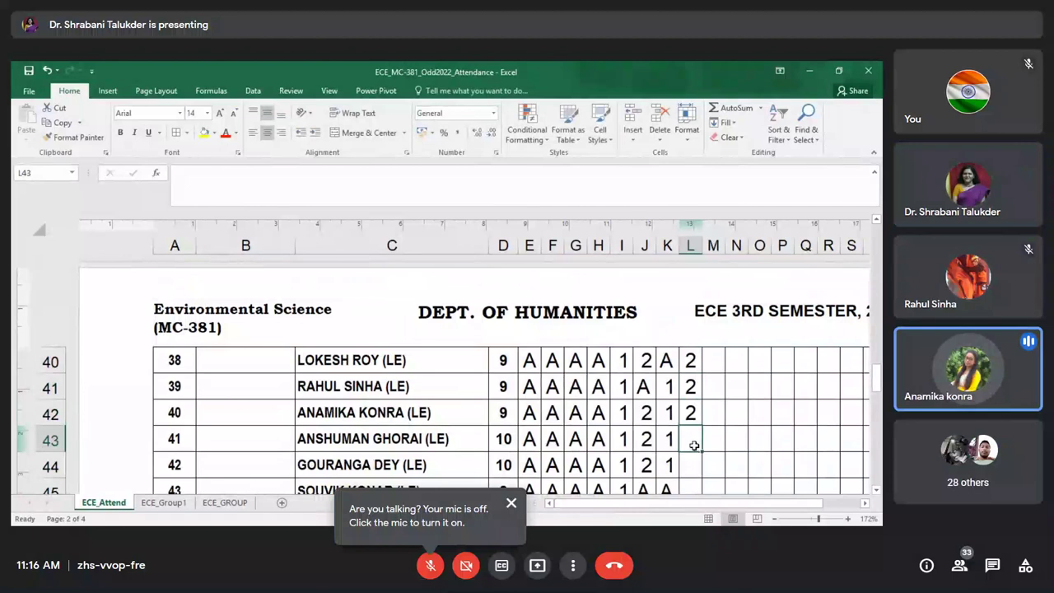
- Mark the students in rows 43 to 45 with 2 in attendance cells L43, L44 and L45
text(2)
key(Return)
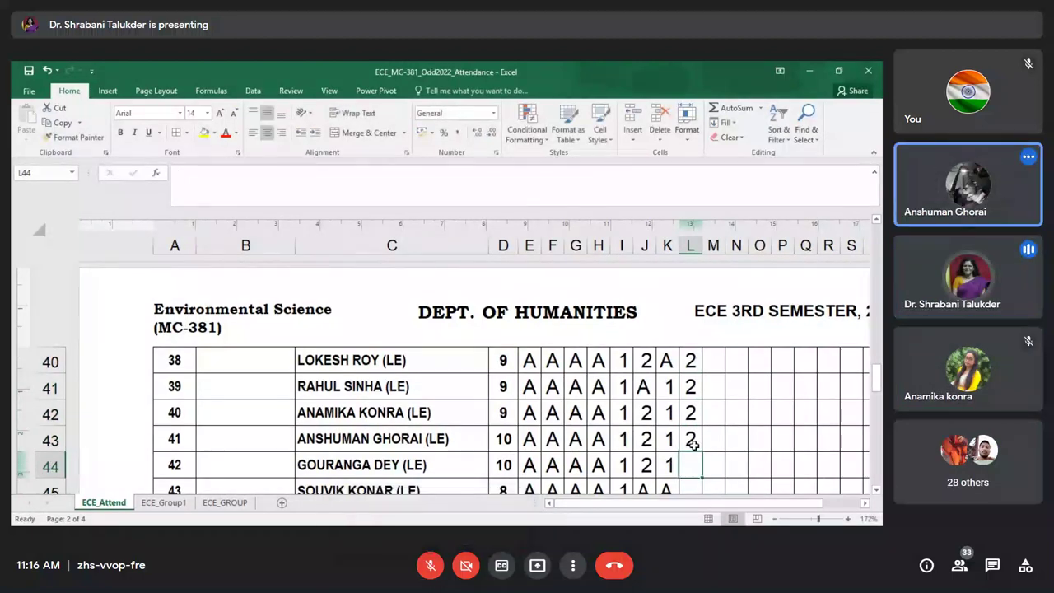
text(2)
key(Return)
scroll(695, 446, down, 1)
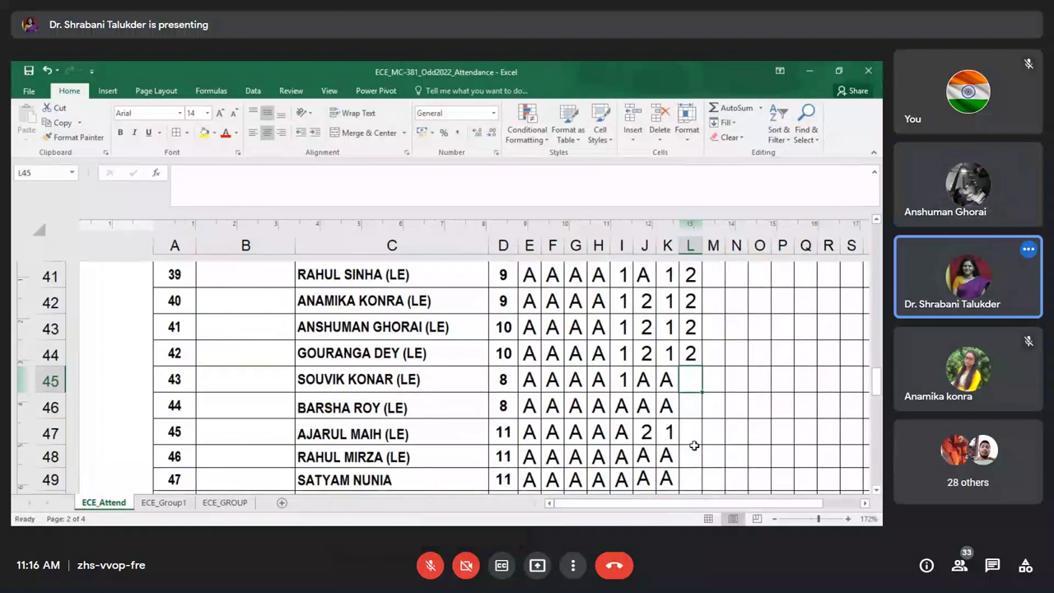
text(2)
key(Return)
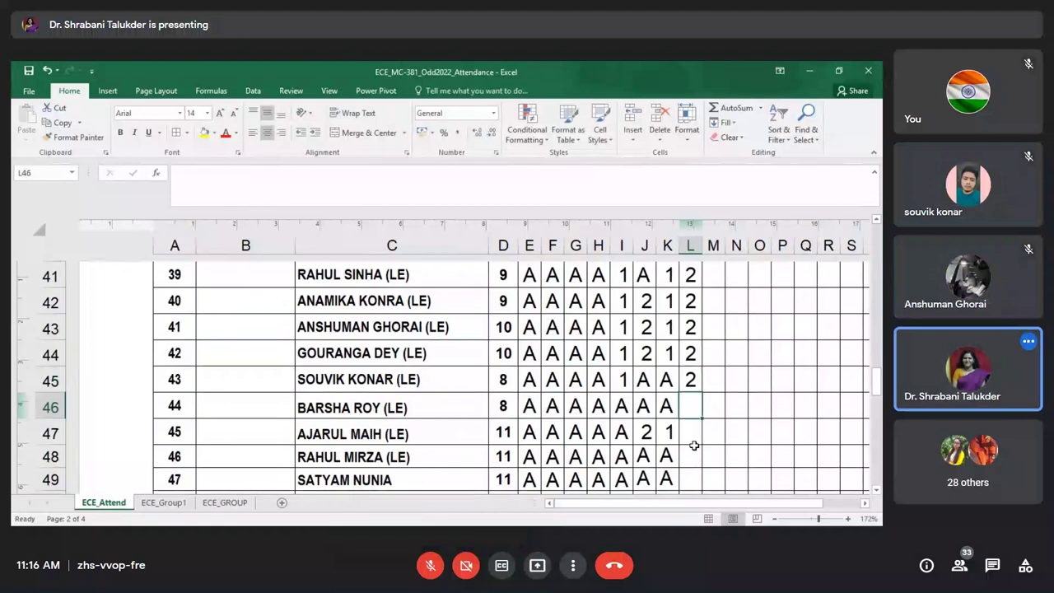
- Fill in attendance for rows 46 to 49: A in L46, 2 in L47, and A in L48 and L49
text(A)
key(Return)
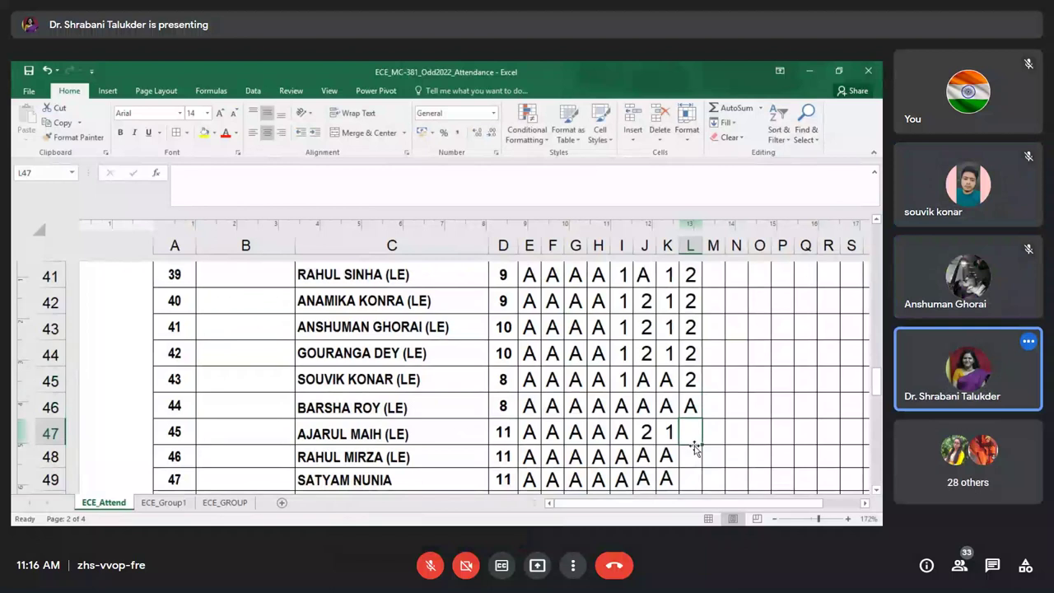
text(2)
key(Return)
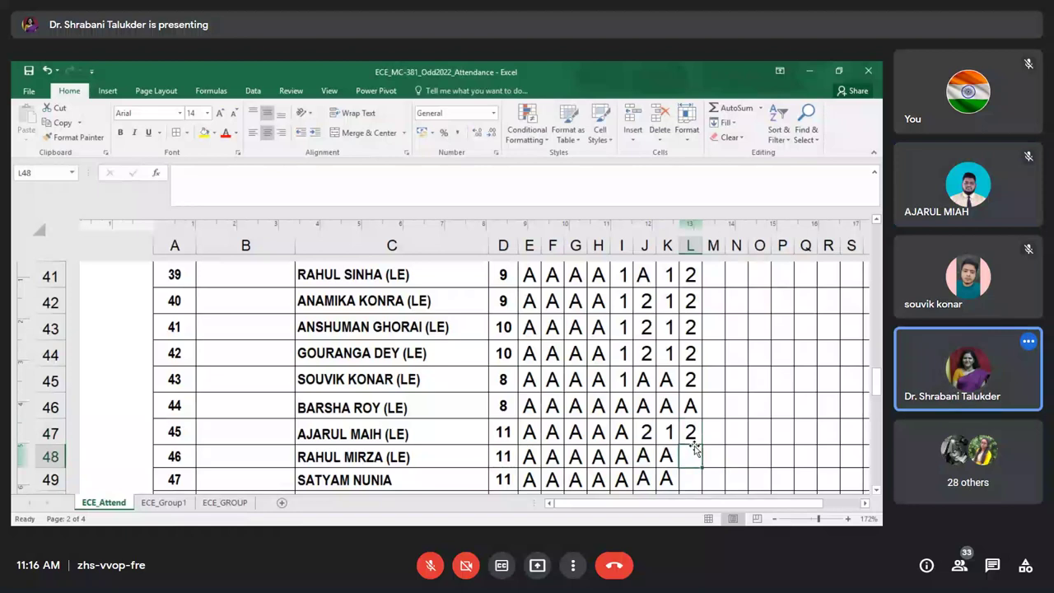
text(A)
key(Return)
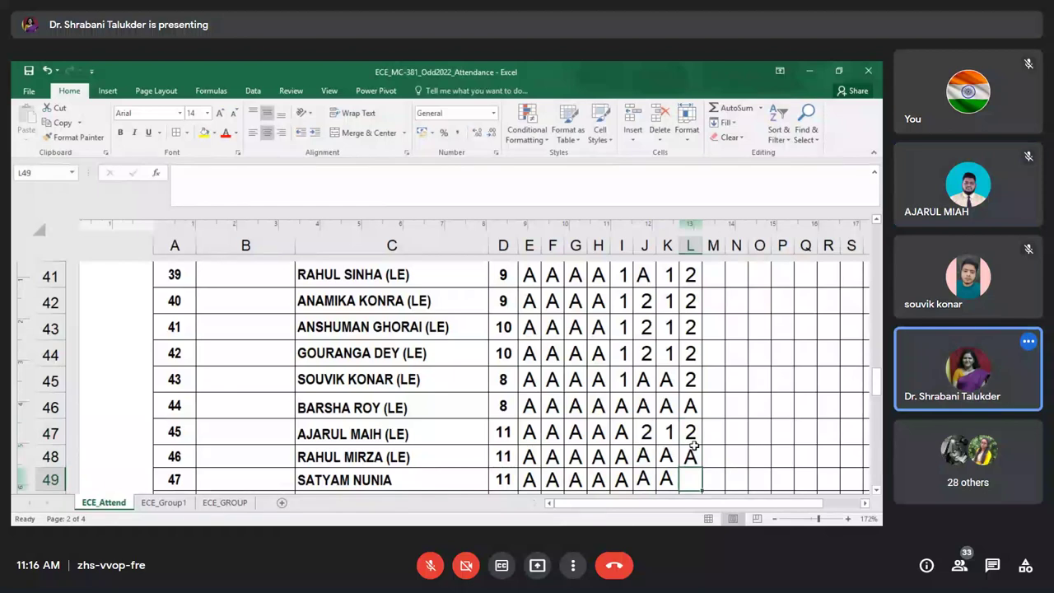
text(A)
key(Return)
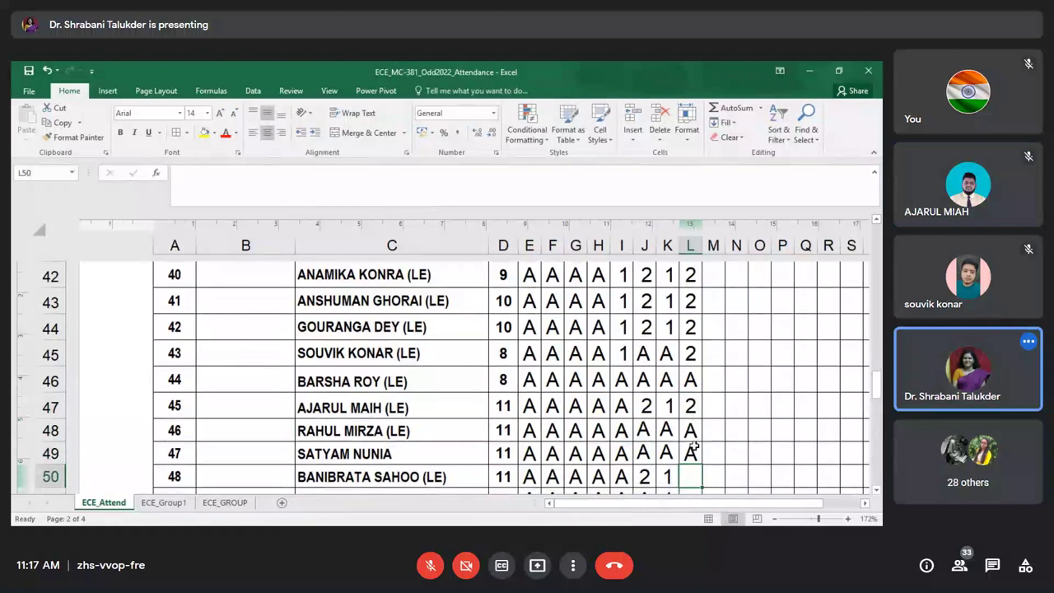
- Enter 2 in attendance cells L50 and L51 for the students in rows 50 and 51
key(super+a)
click(916, 232)
text(2)
key(Return)
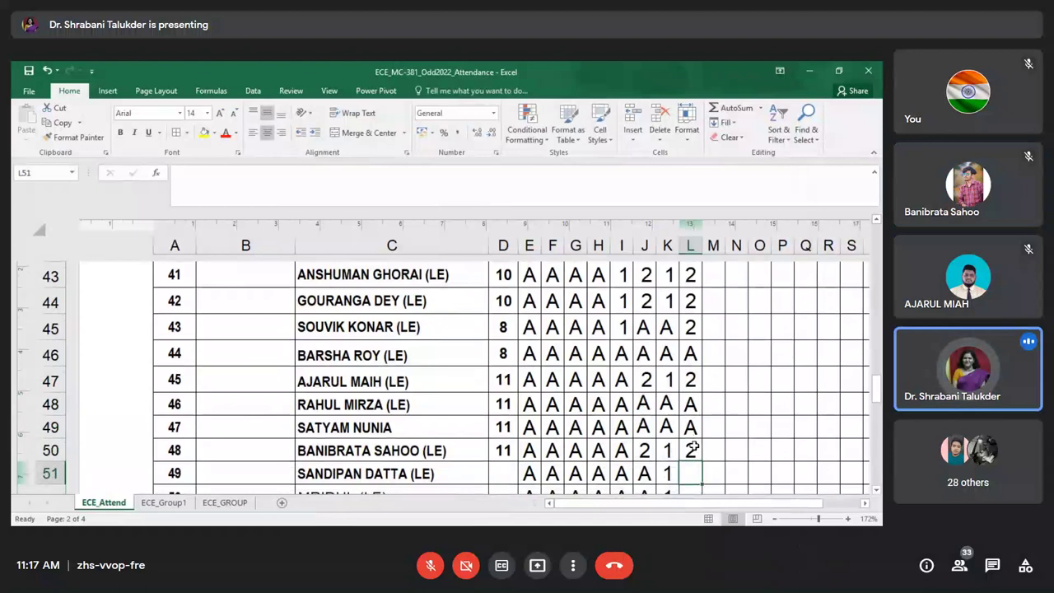
text(2)
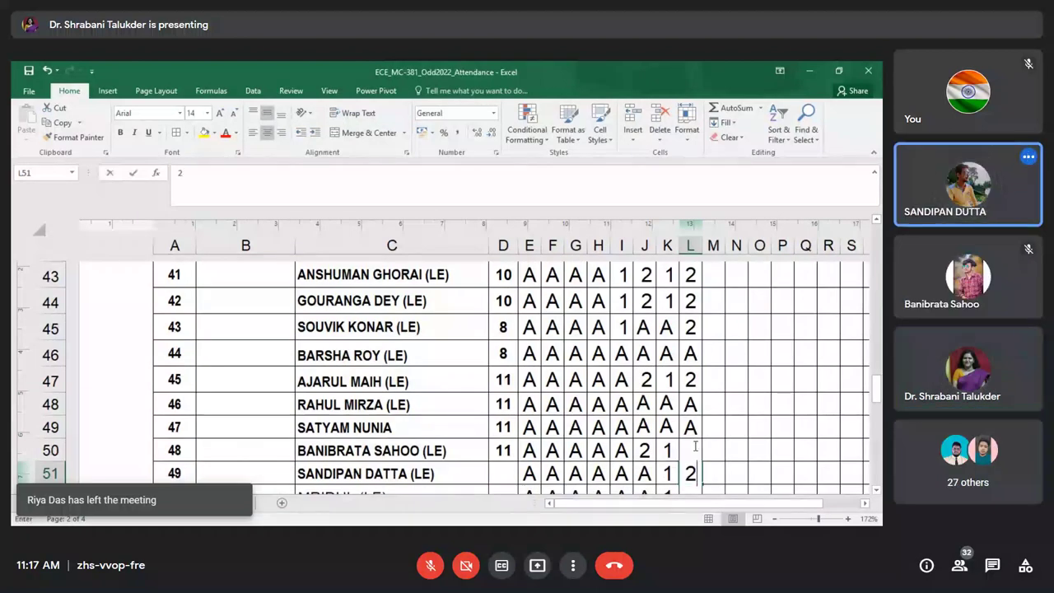
key(Return)
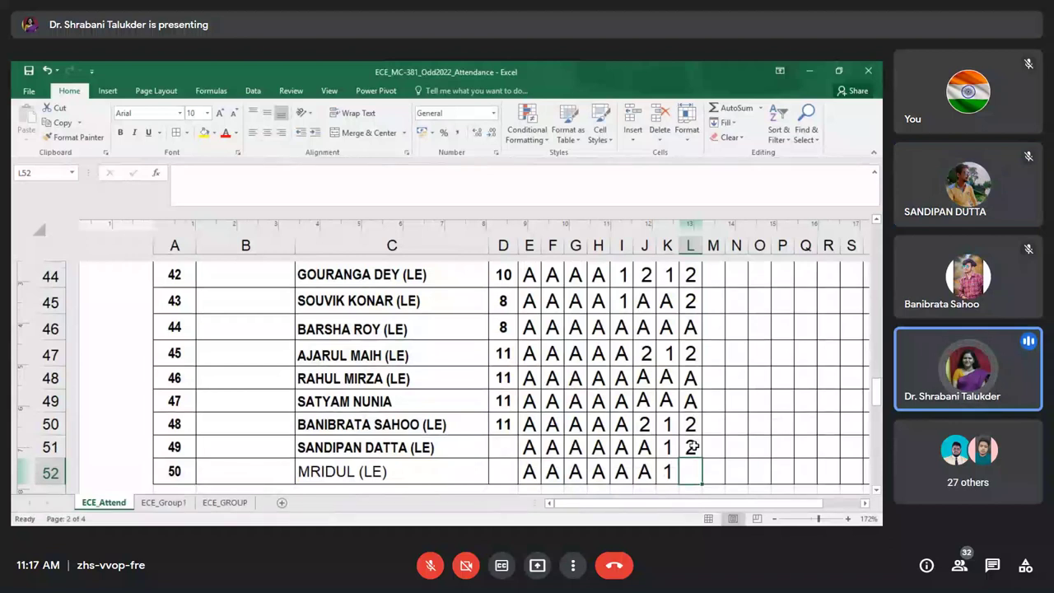
text(A)
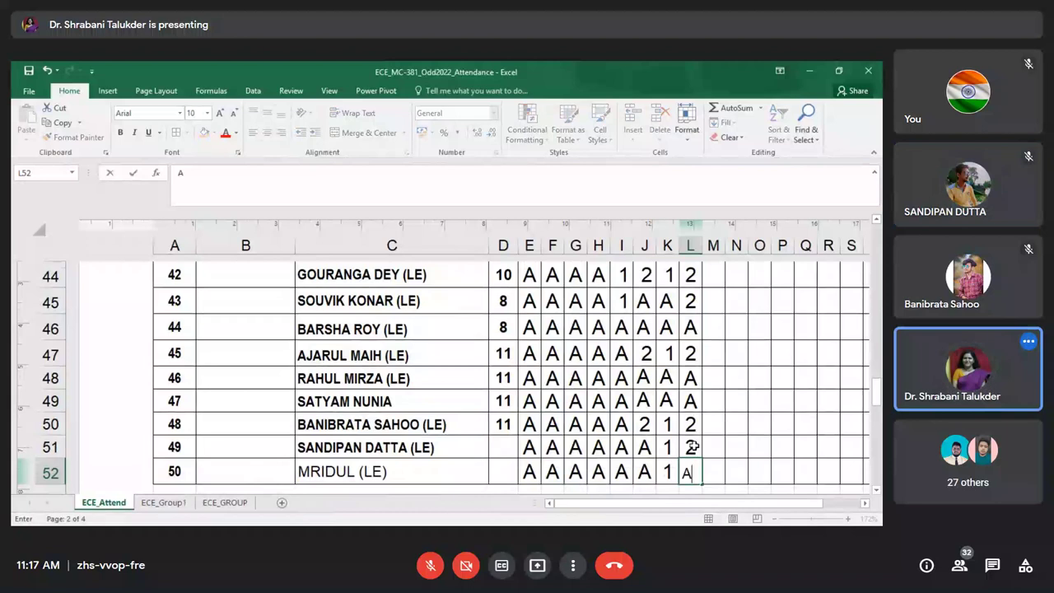
click(650, 466)
key(ctrl+c)
click(691, 474)
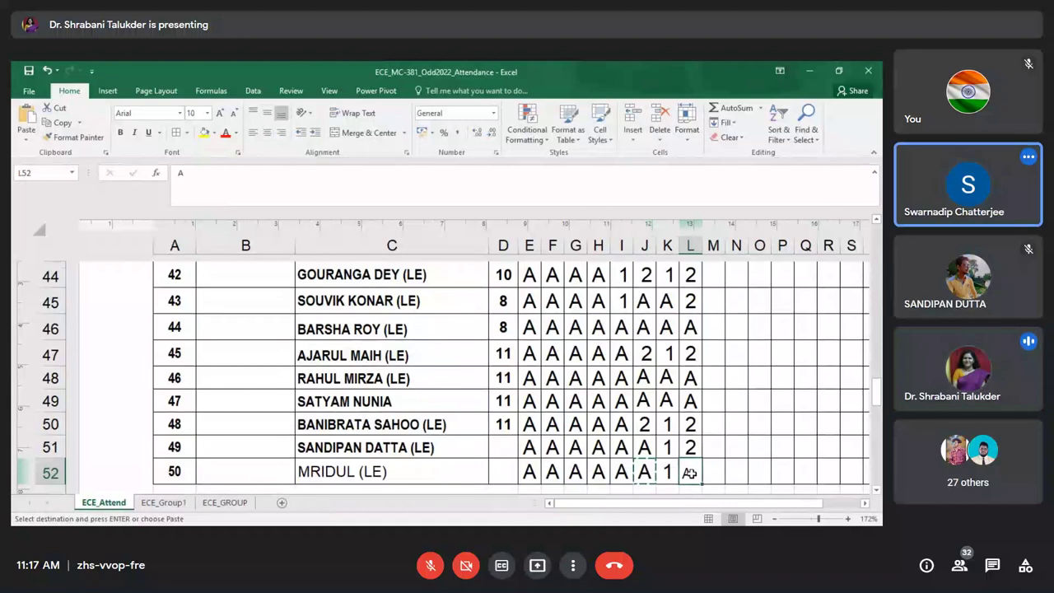
key(BackSpace)
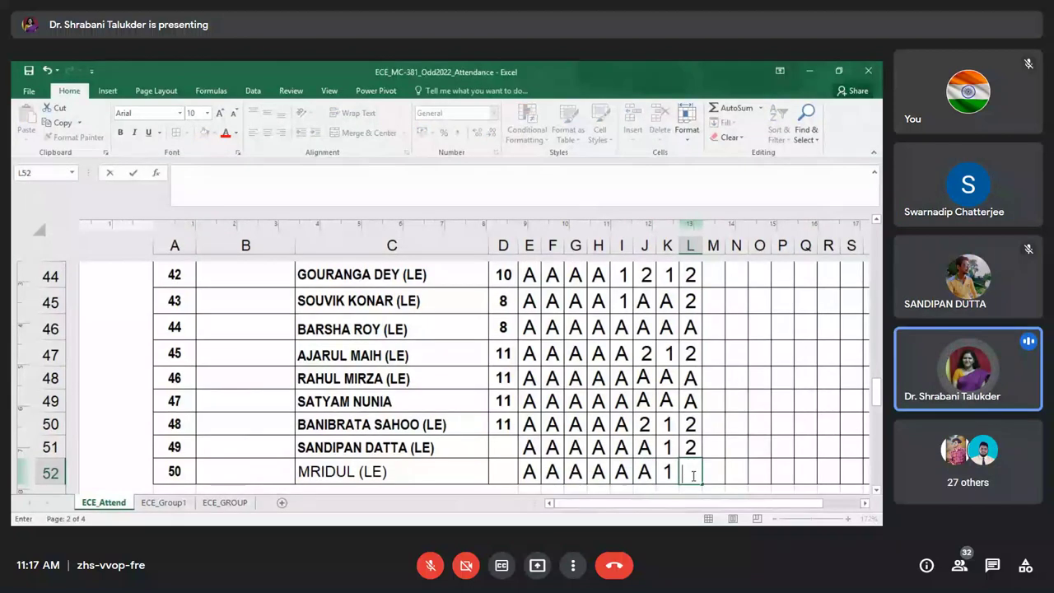
- Mark the row 52 student as A by copying the formatted A from J52 into L52
click(656, 471)
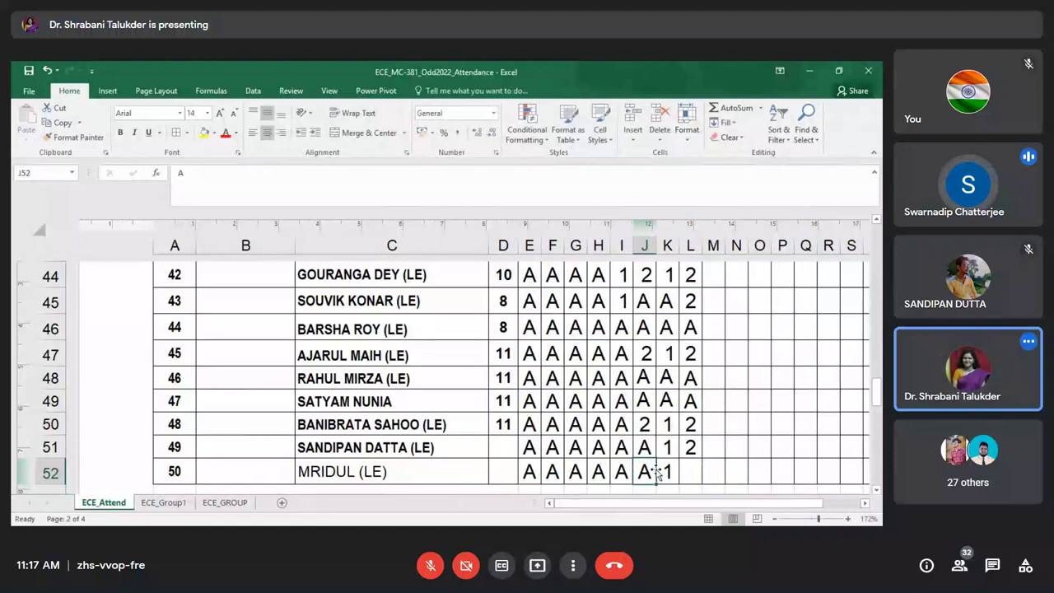
key(ctrl+c)
click(688, 470)
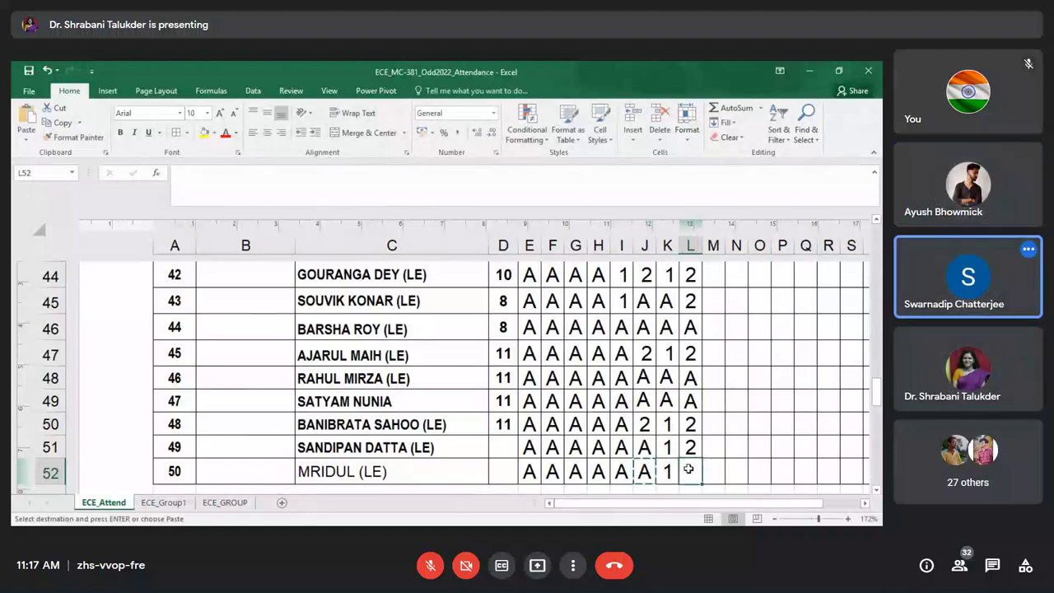
key(ctrl+v)
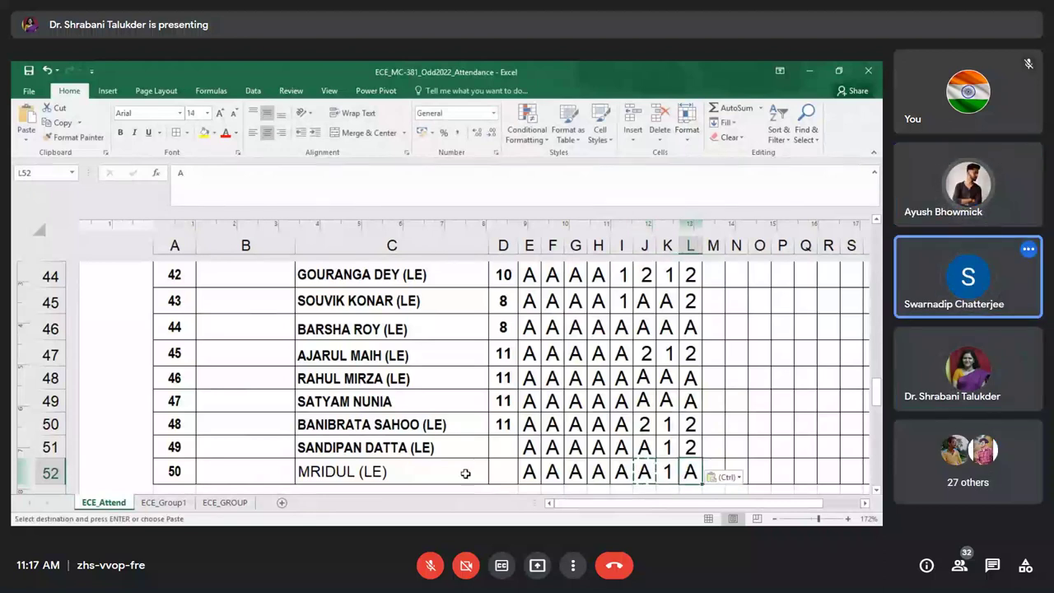
- Insert the student's surname before (LE) in name cell C52 and save the workbook
click(351, 471)
double_click(354, 473)
text(BOS)
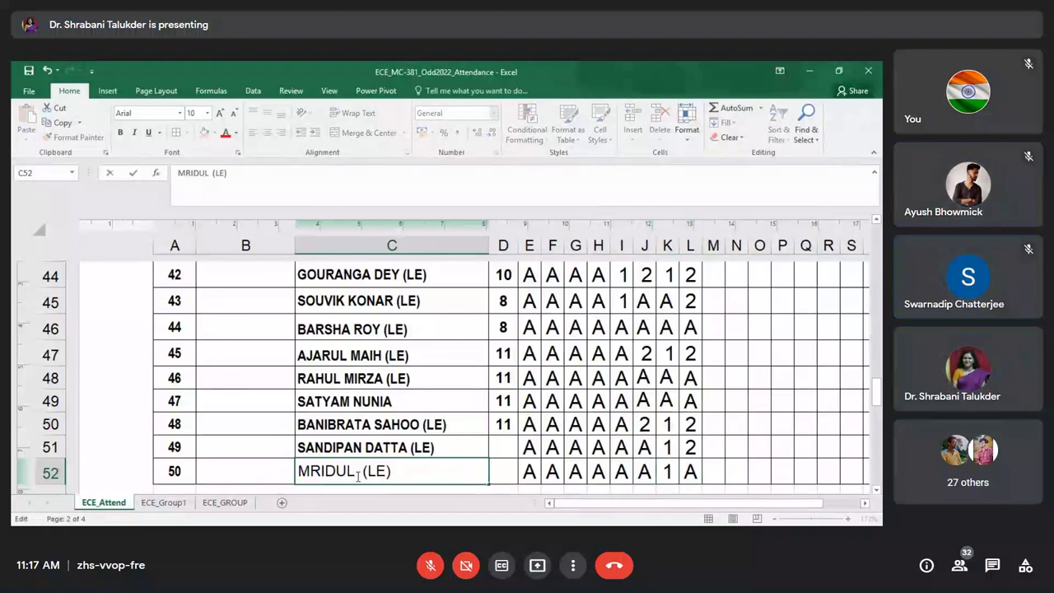
text(E)
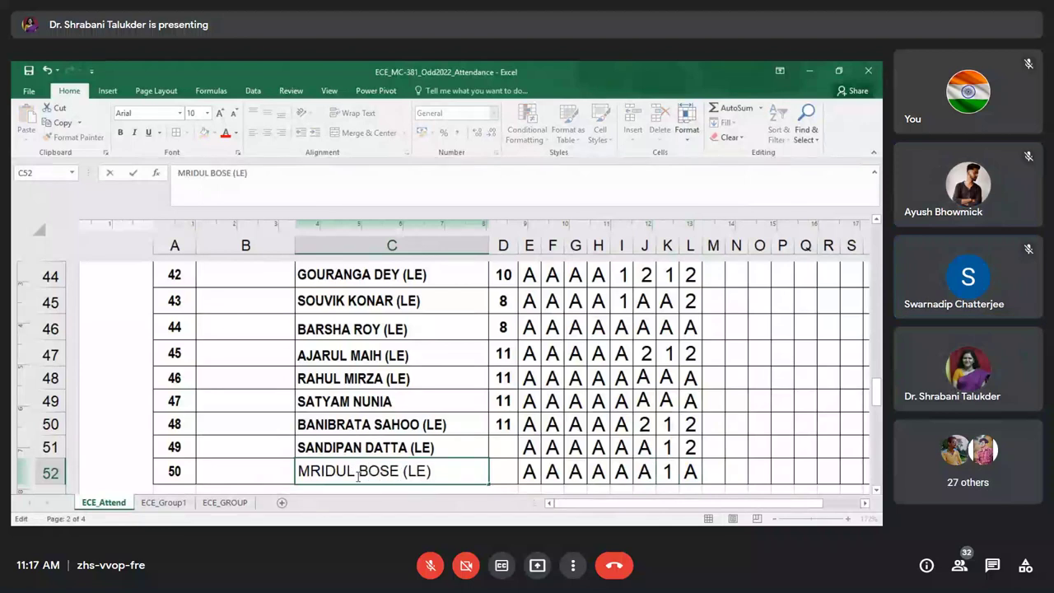
click(725, 475)
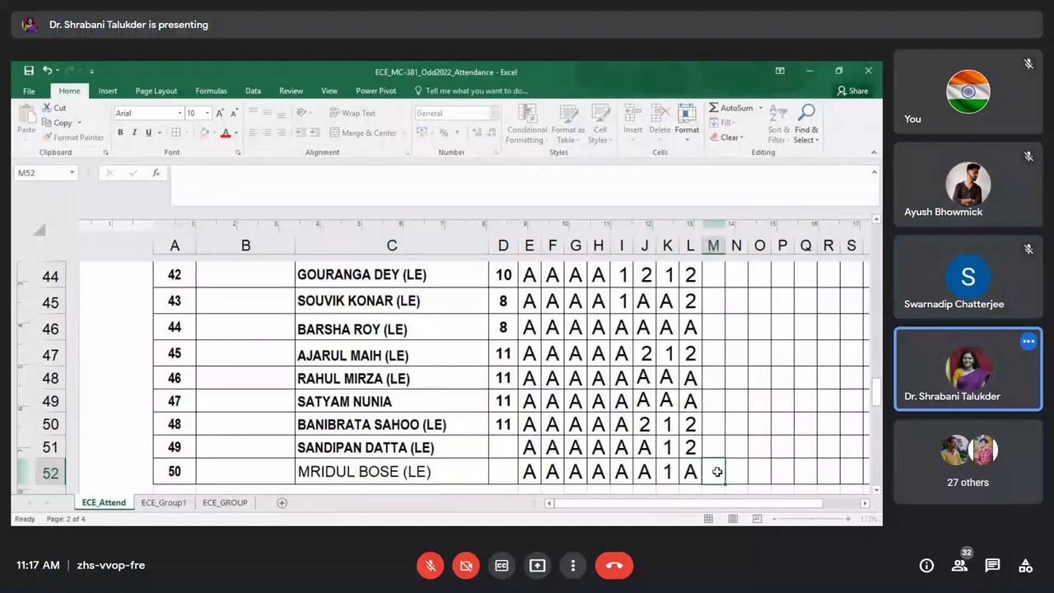
click(30, 71)
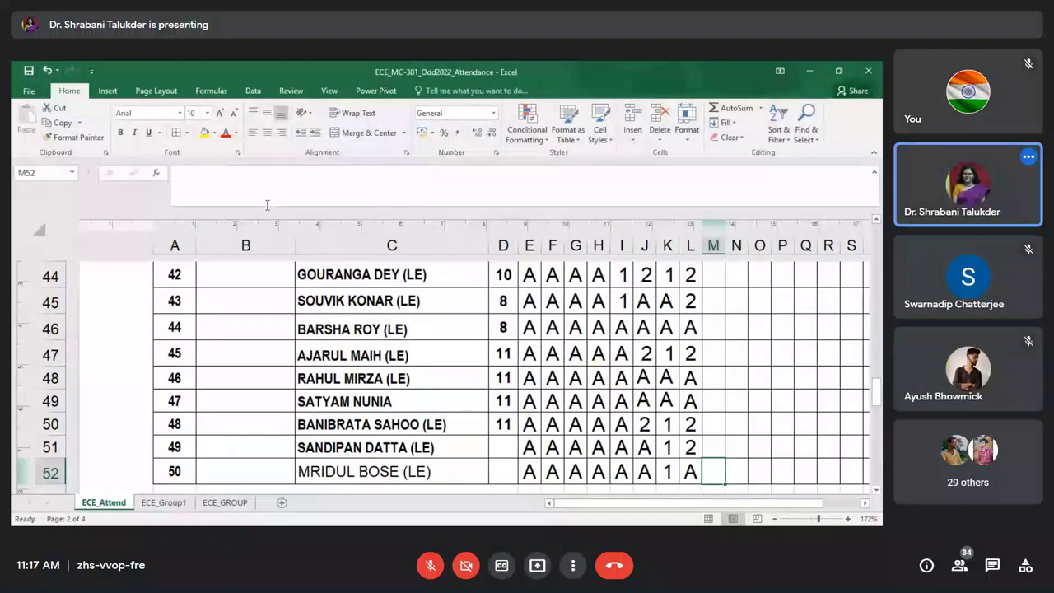
- Correct the row 17 student's attendance on the first page by setting L17 to 2
scroll(417, 391, up, 10)
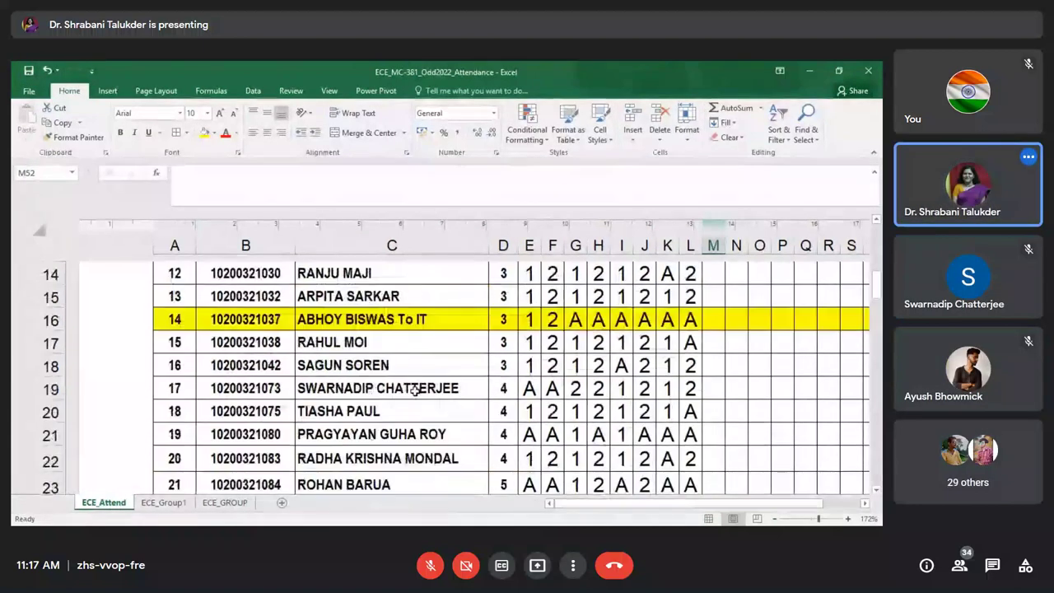
click(691, 341)
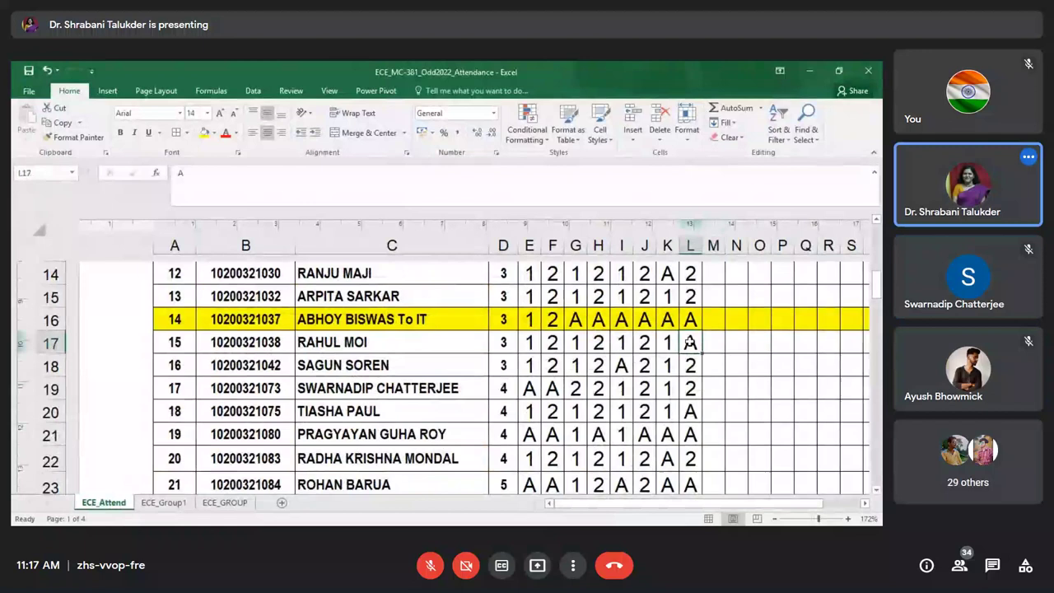
text(2)
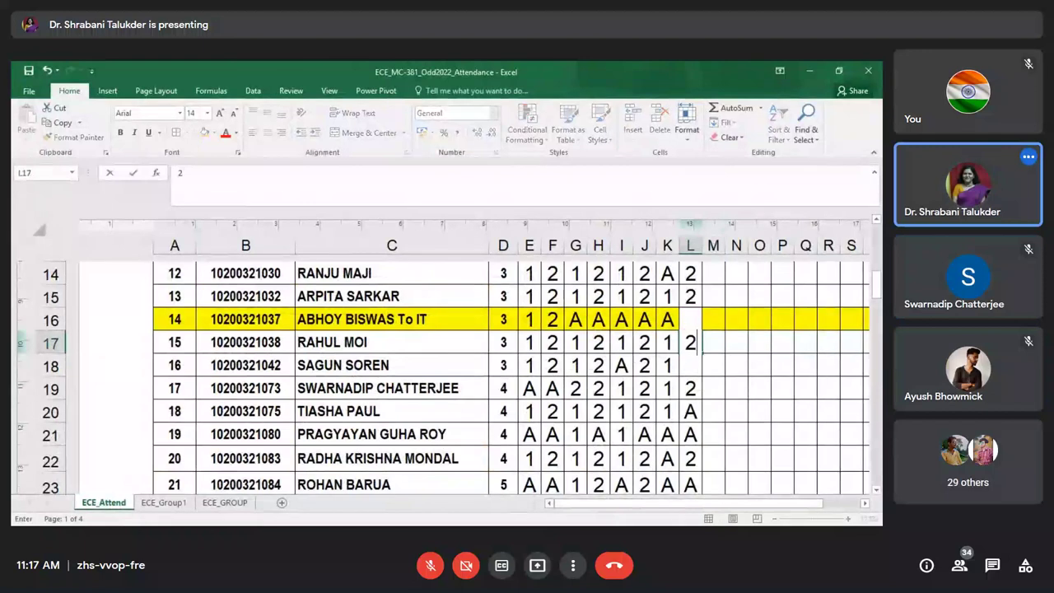
click(739, 377)
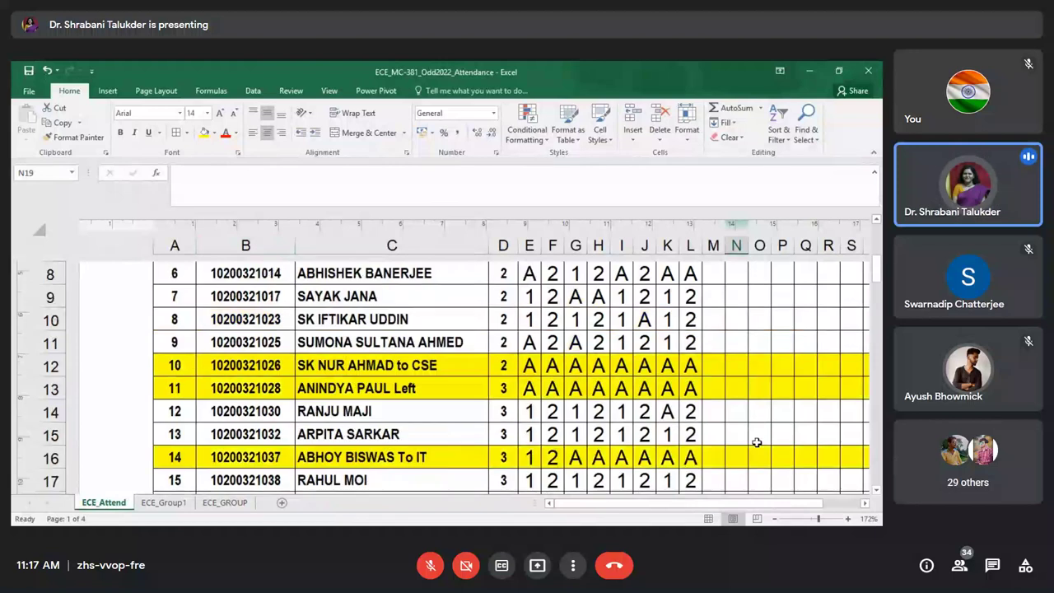
- Zoom the attendance sheet to 196% and bring column A into view, switching the meeting microphone on and back off meanwhile
key(ctrl+d)
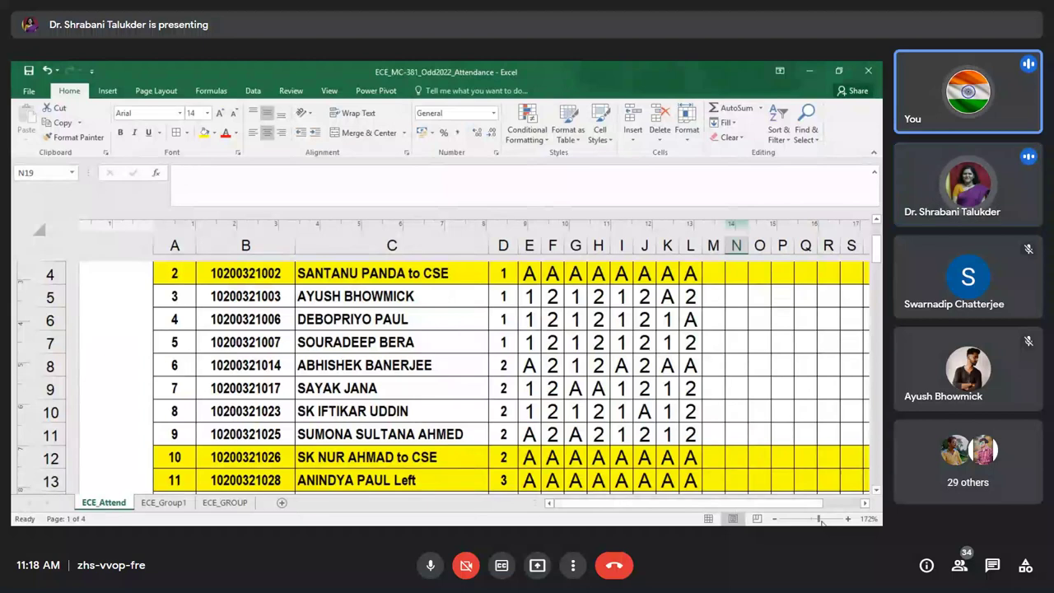
drag(820, 521, 822, 522)
key(ctrl+d)
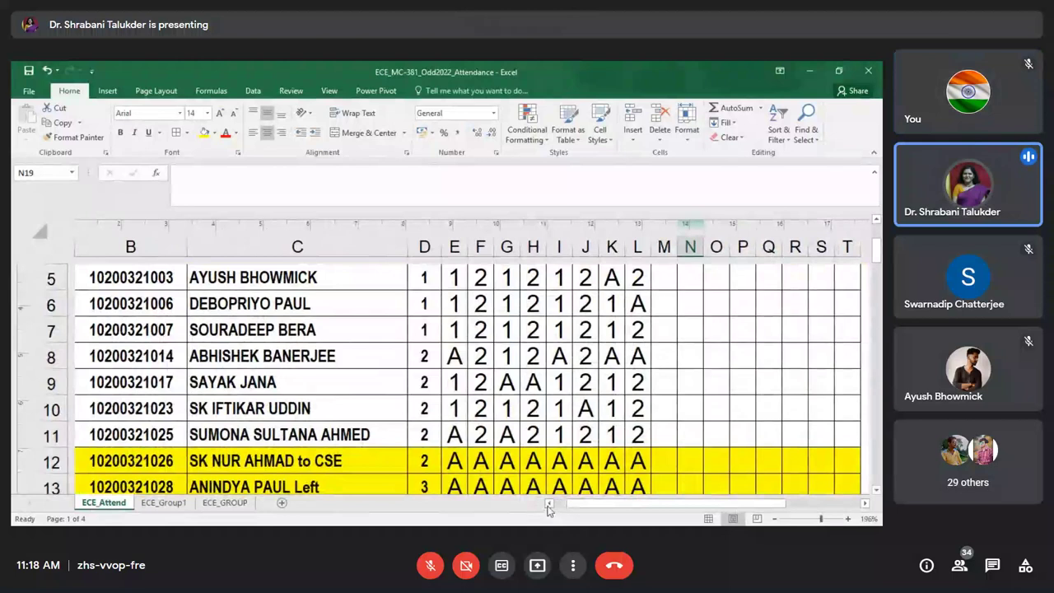
click(548, 503)
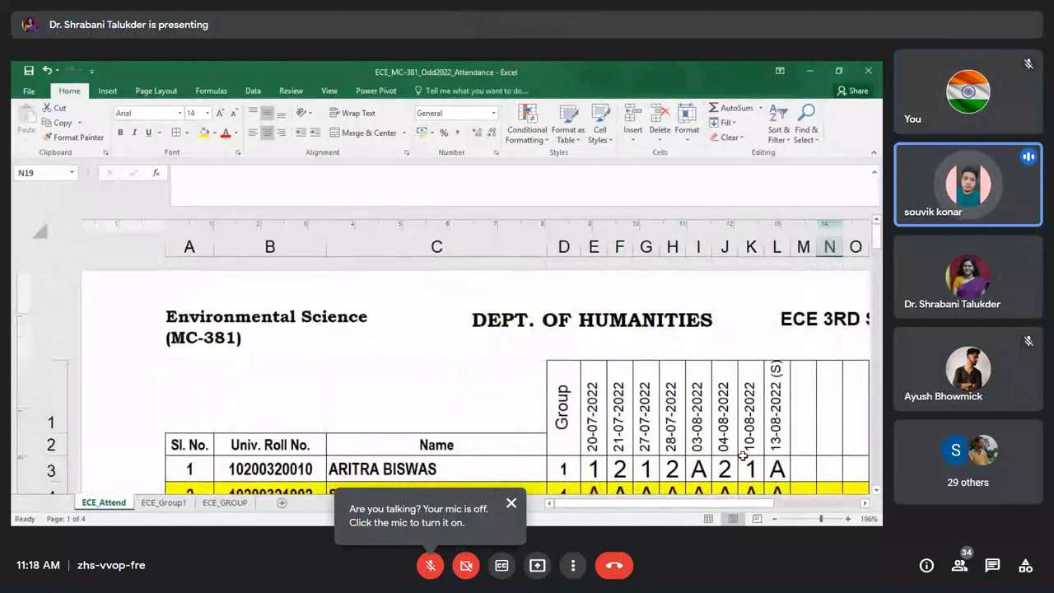
click(512, 502)
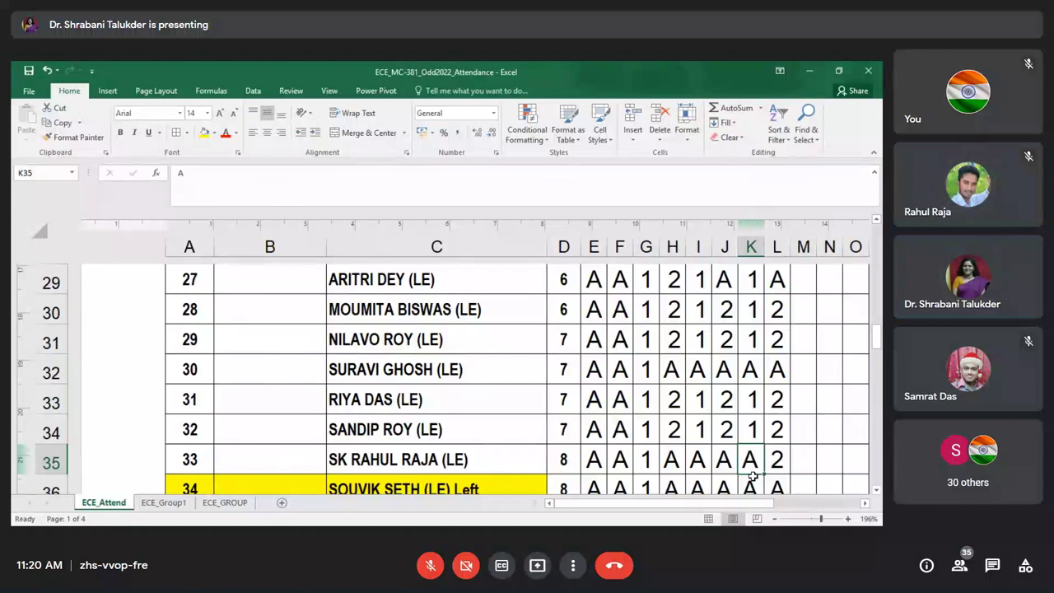
- Correct the row 38 student's earlier attendance by setting K38 to 1
key(Down)
key(Down)
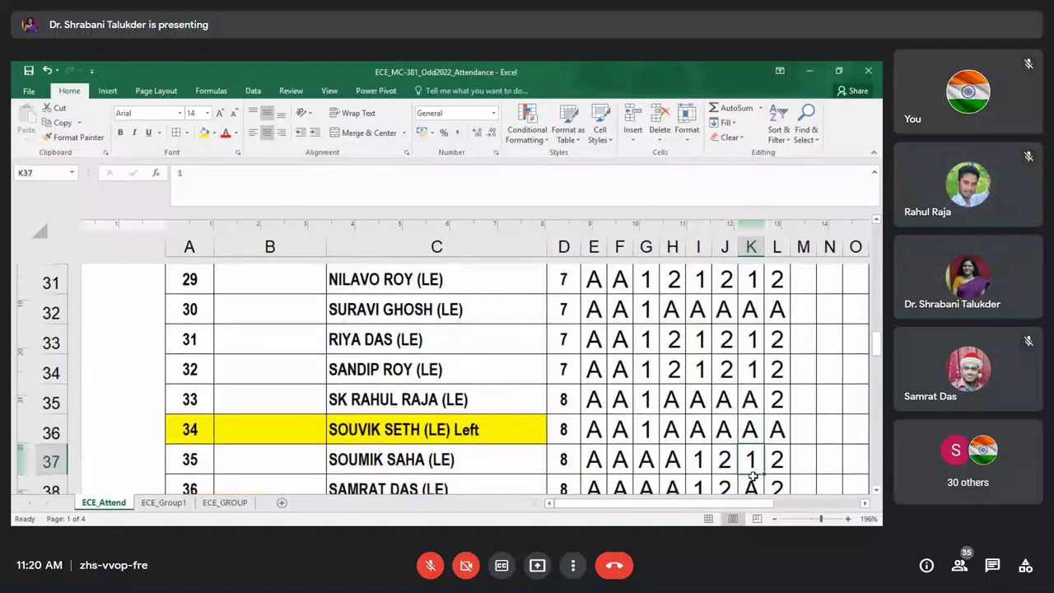
key(Down)
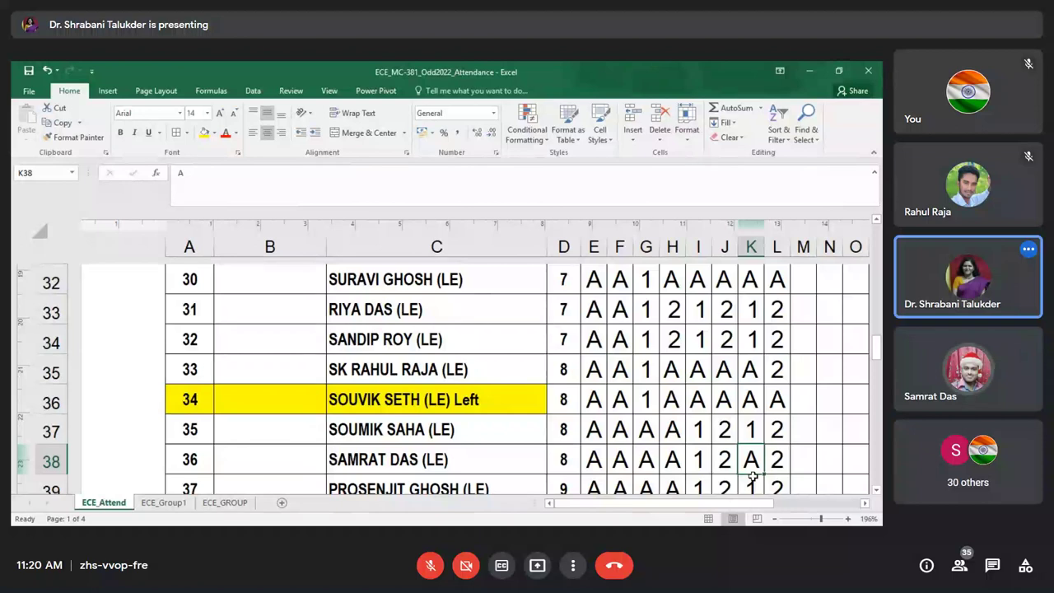
text(1)
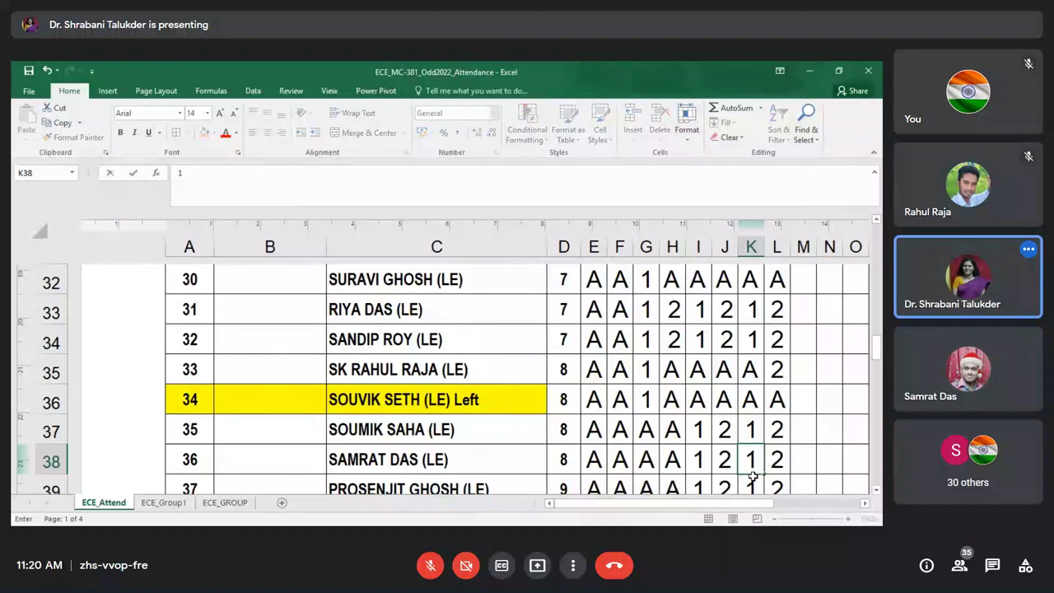
key(Return)
- Check the remaining attendance marks in column K, from row 39 down to the end of the list
key(Return)
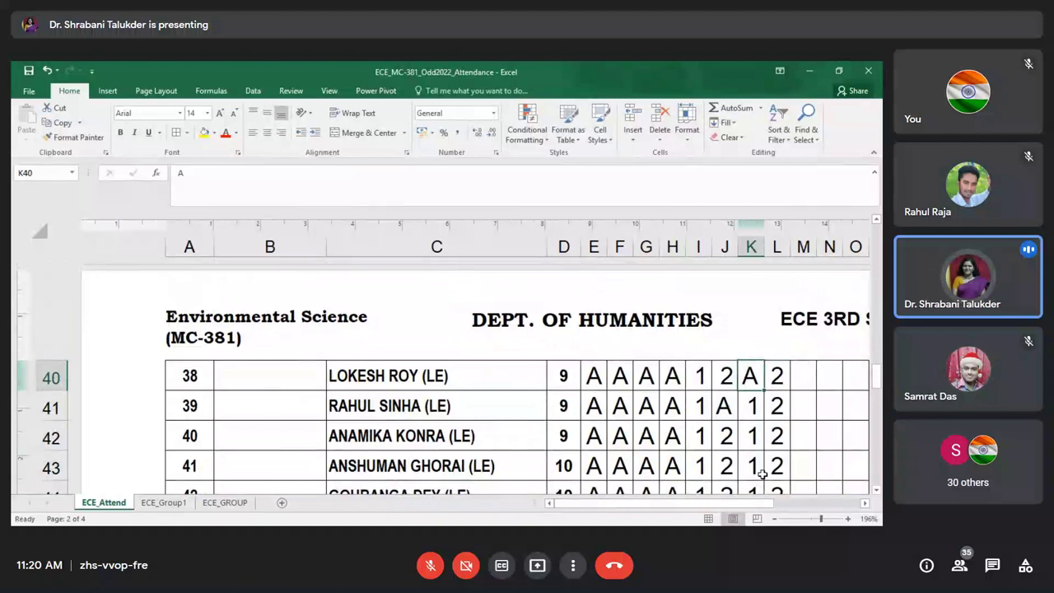
key(Return)
key(Return)
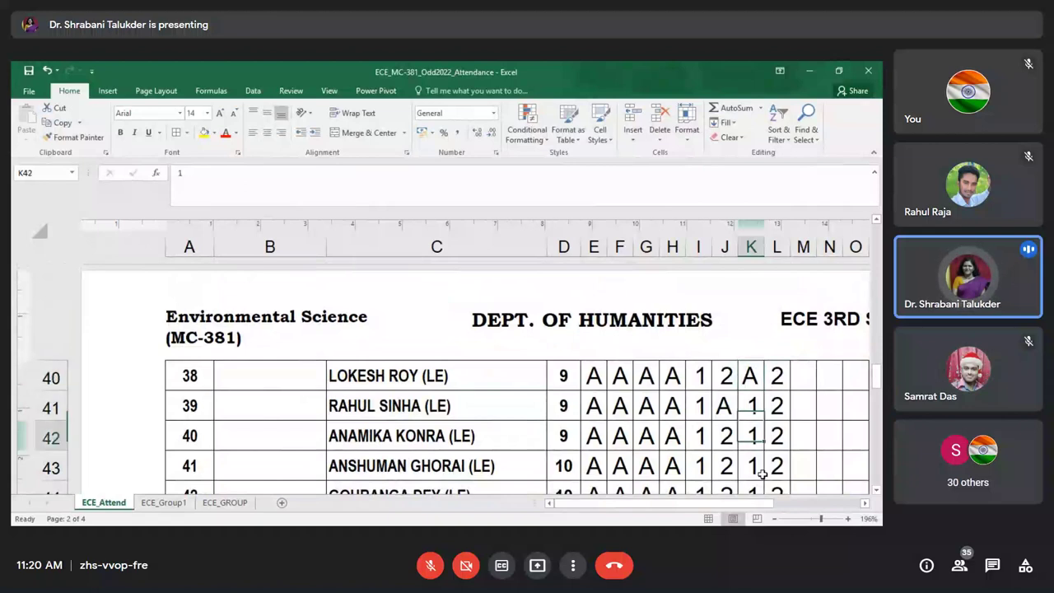
key(Return)
key(Return)
key(Return)
key(Return)
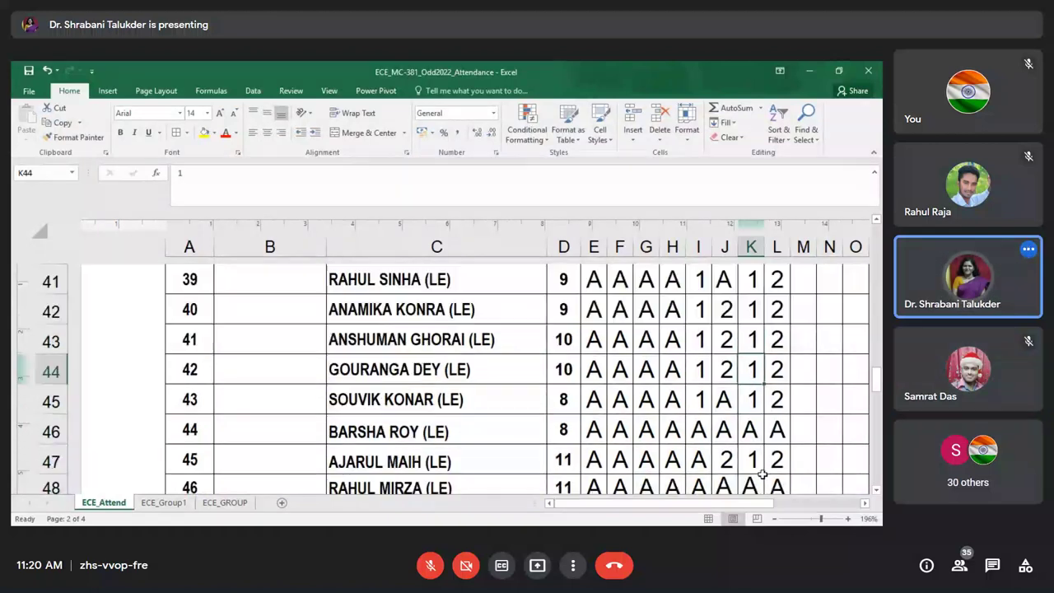
key(Return)
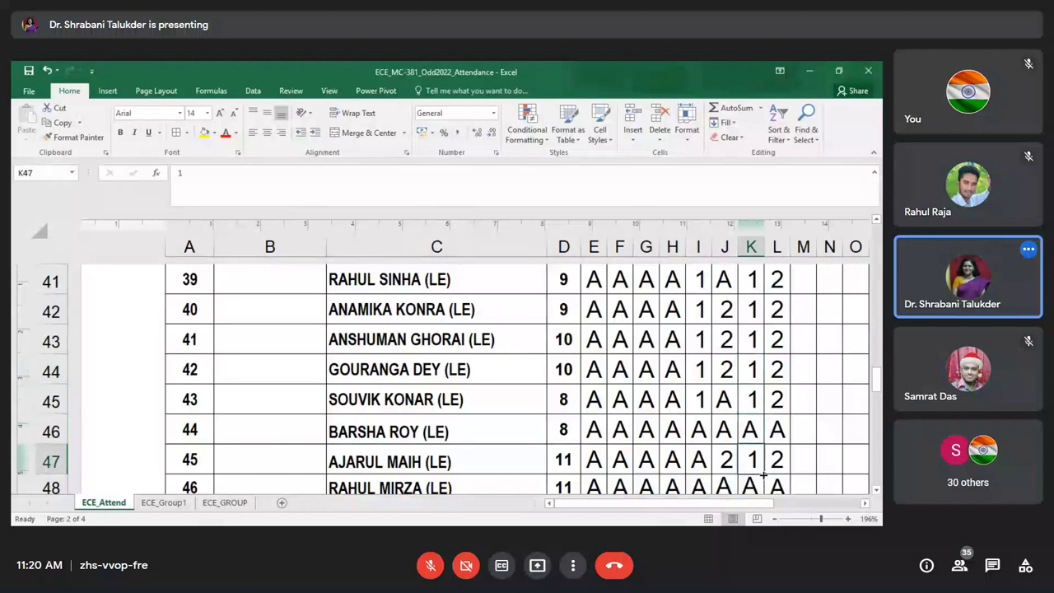
key(Return)
key(Return)
key(Return)
key(Return)
key(Return)
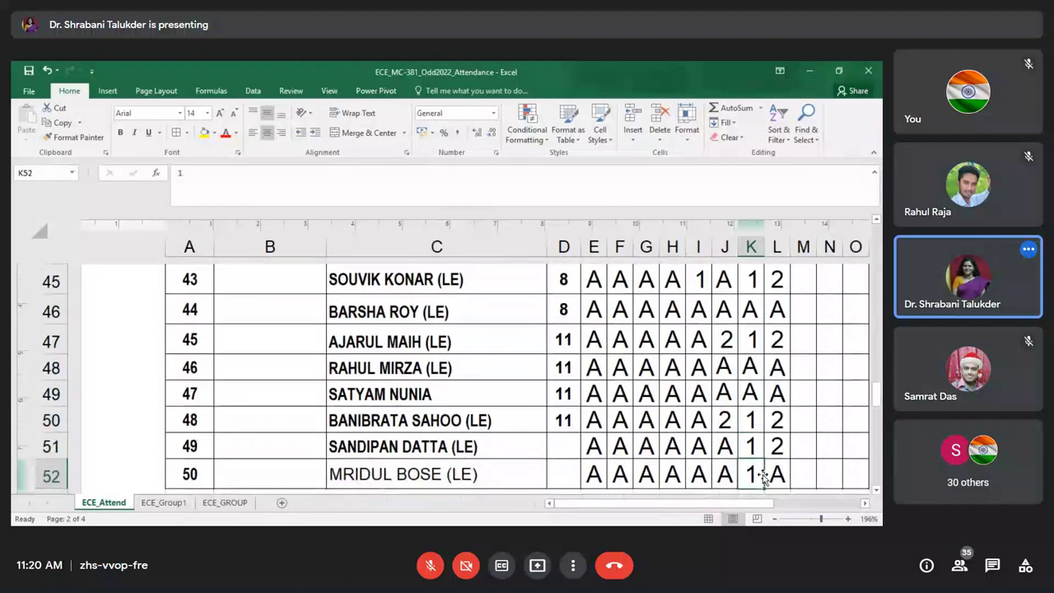
key(Return)
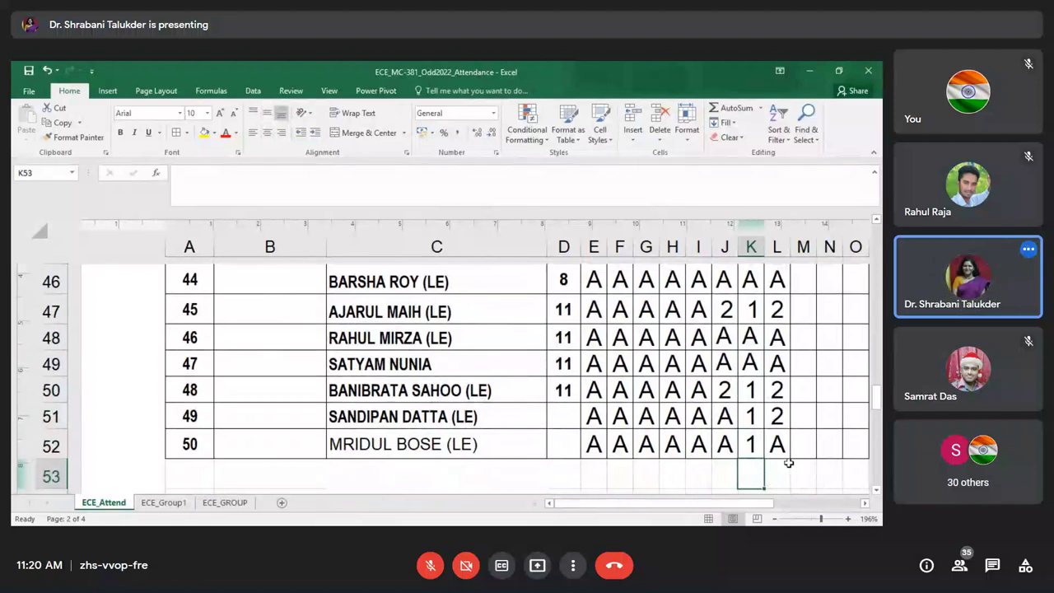
- Set attendance cell L20 to 2 and enter A again in L21 on the first page
scroll(788, 463, up, 1)
scroll(788, 463, up, 1)
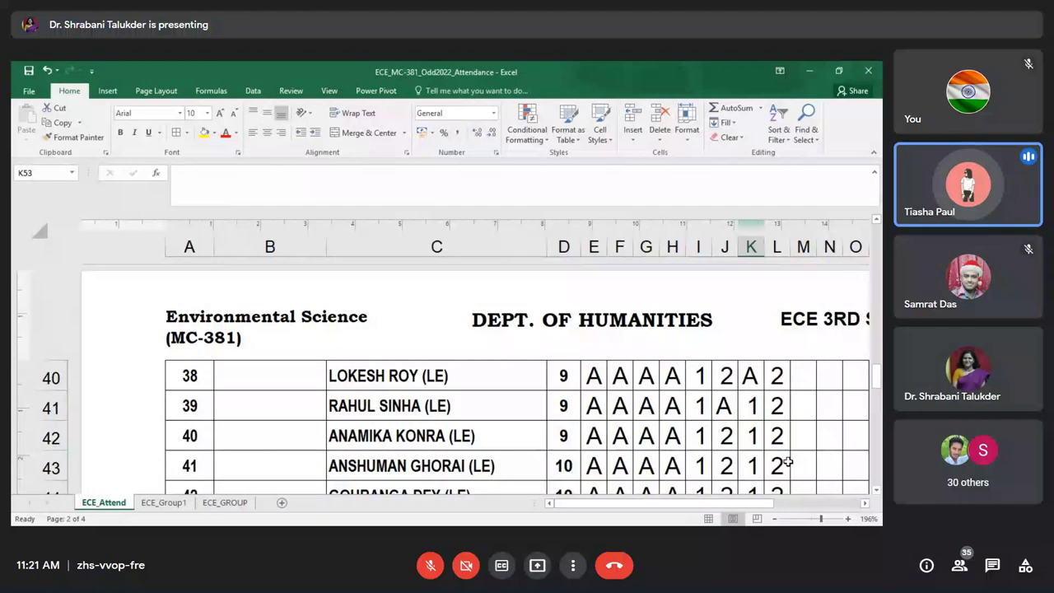
scroll(789, 463, up, 6)
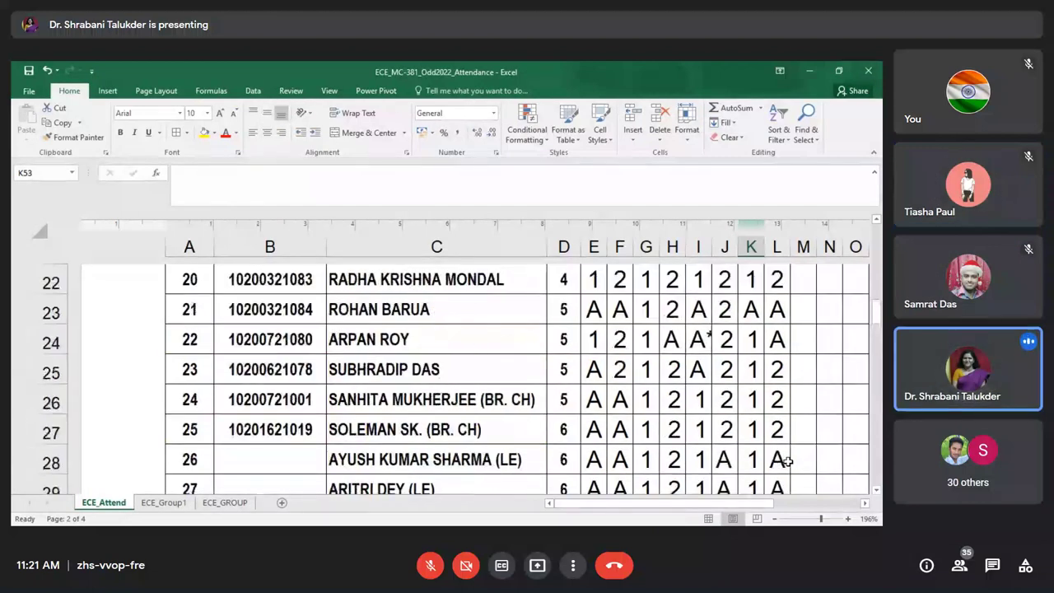
scroll(788, 463, up, 1)
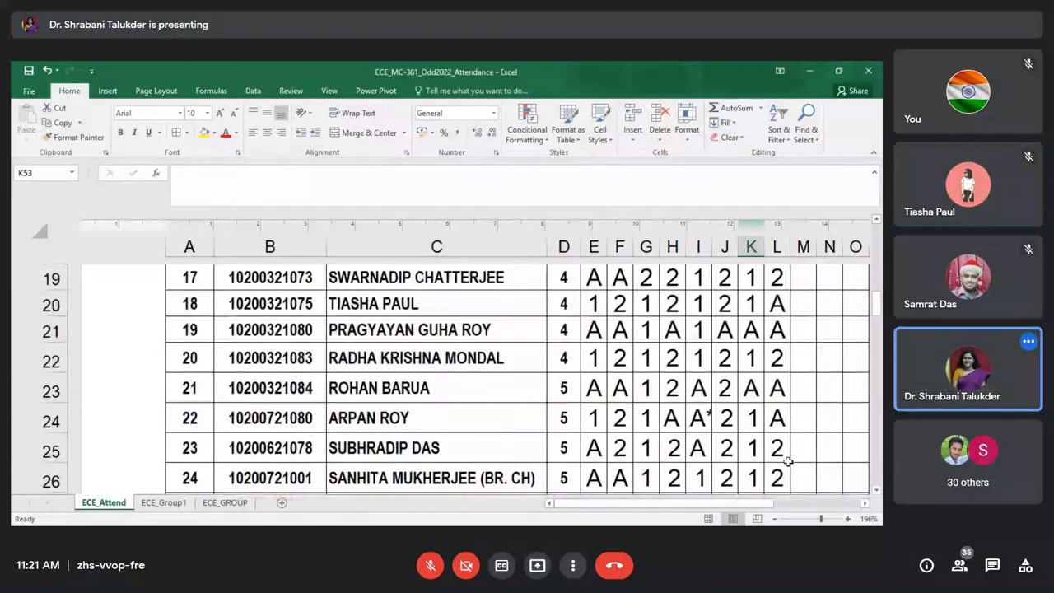
click(779, 310)
text(2)
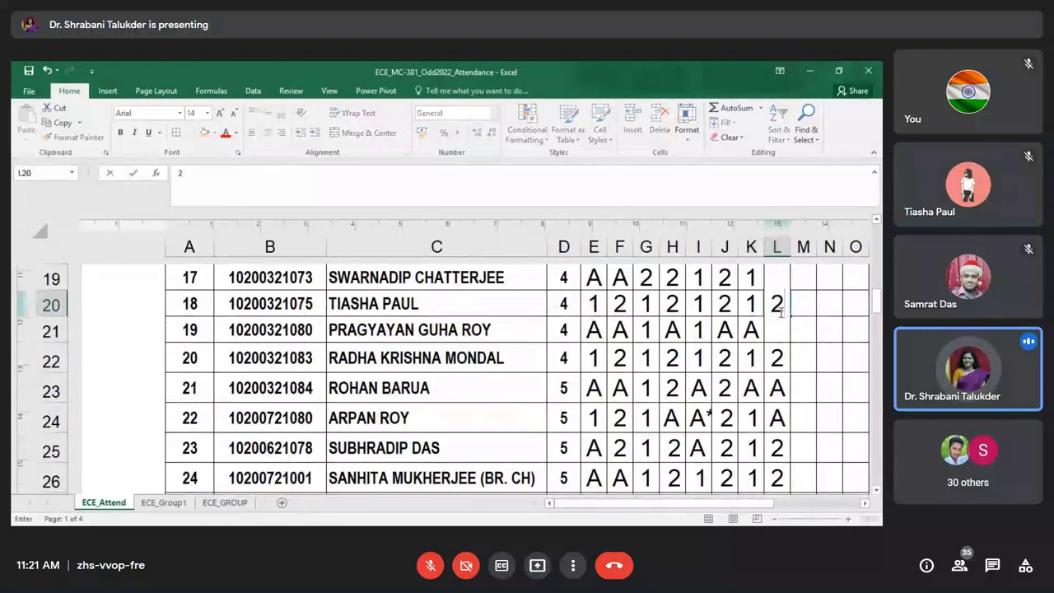
key(Return)
text(A)
click(800, 329)
scroll(793, 352, up, 1)
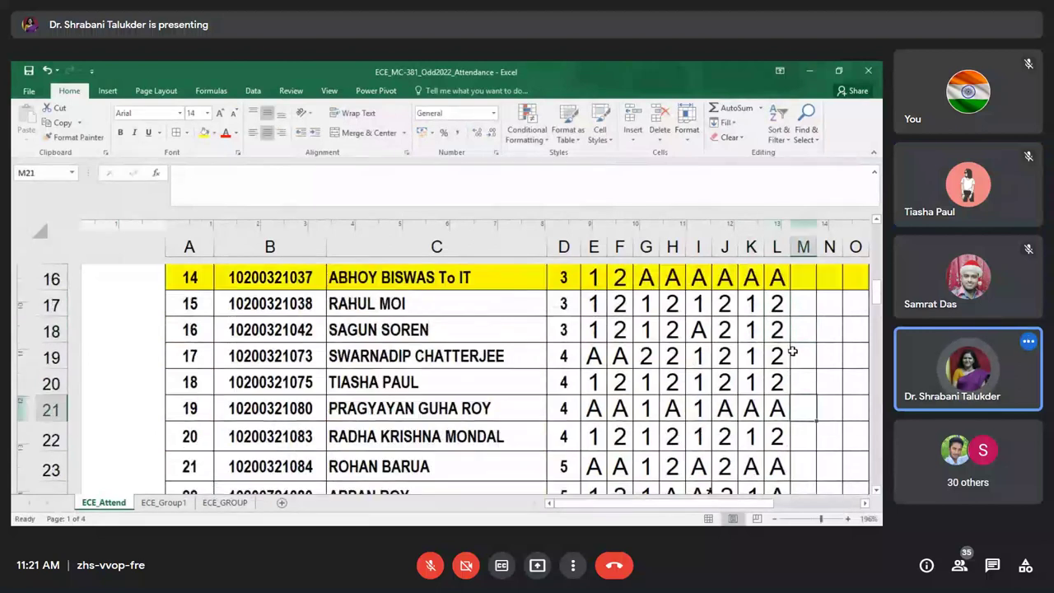
- Review the attendance marks from the top of the ECE_Attend sheet down through the list, switching the meeting microphone on and back off meanwhile
scroll(792, 352, up, 5)
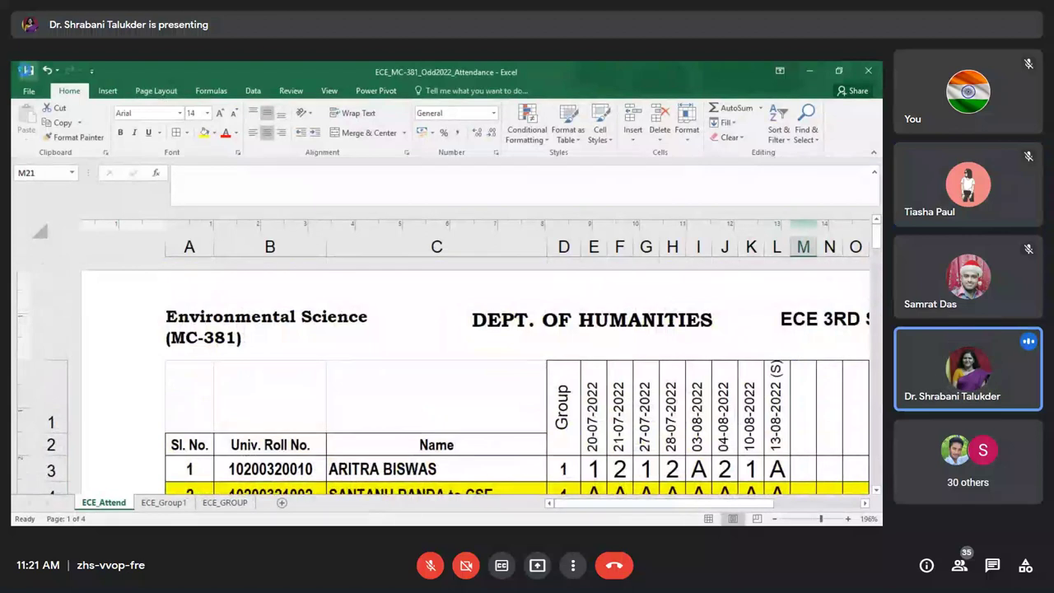
key(ctrl+d)
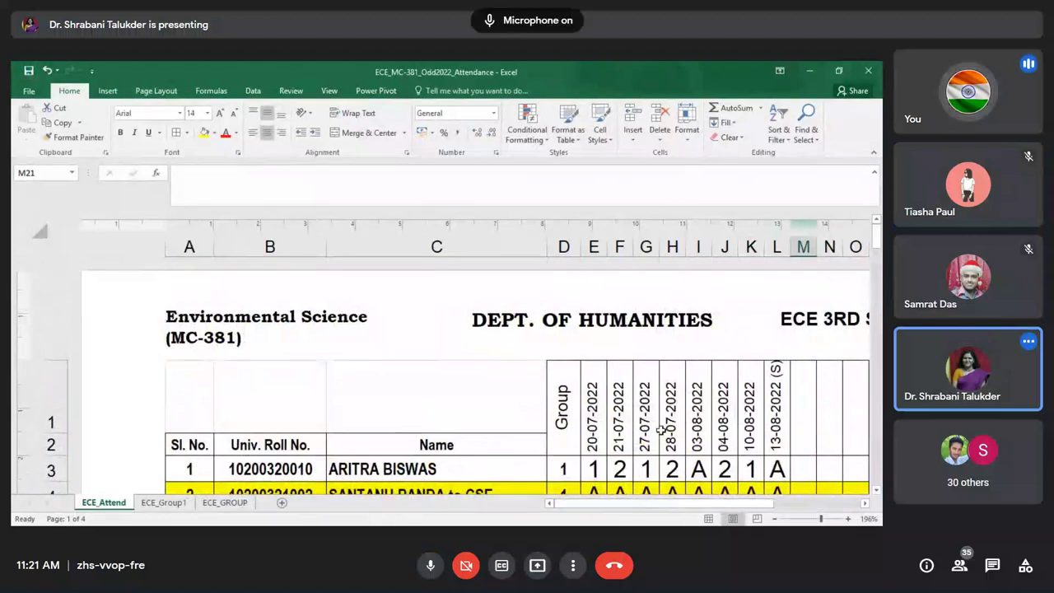
scroll(661, 429, down, 3)
key(ctrl+d)
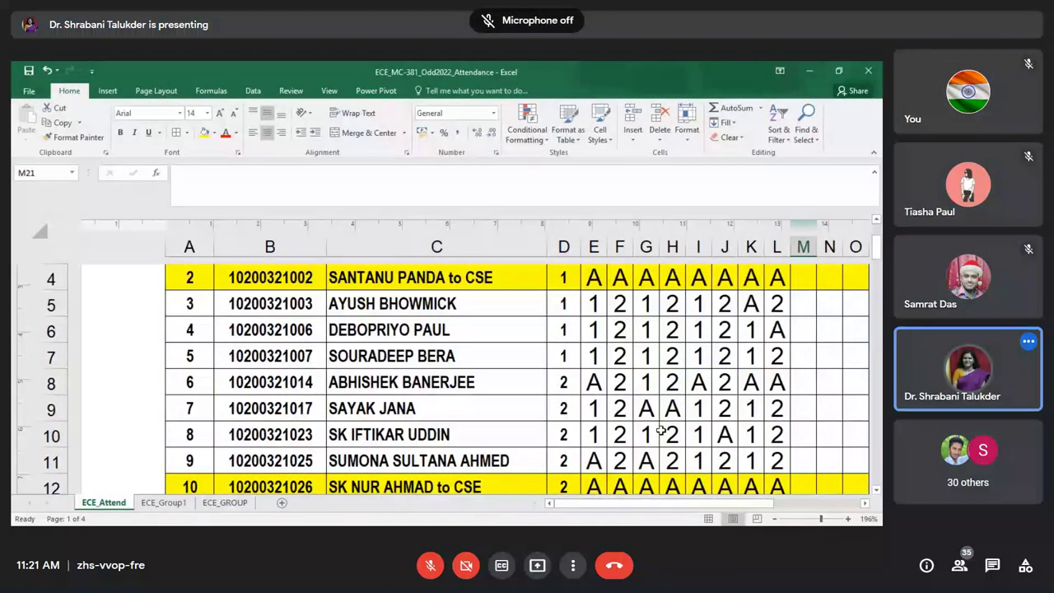
scroll(661, 429, down, 1)
scroll(661, 429, down, 1)
scroll(662, 430, down, 3)
scroll(660, 429, down, 1)
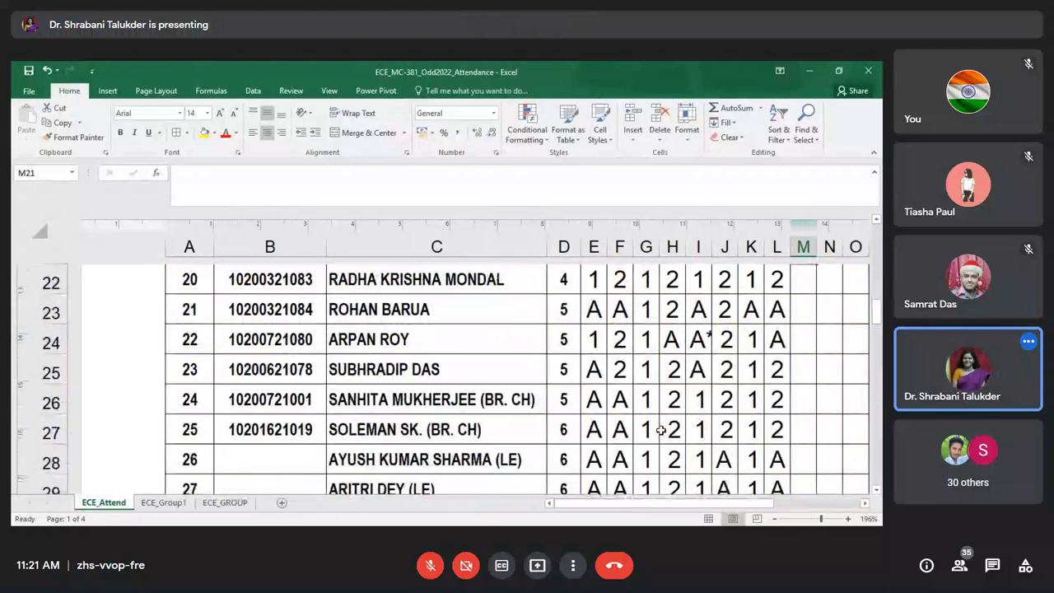
scroll(660, 429, down, 9)
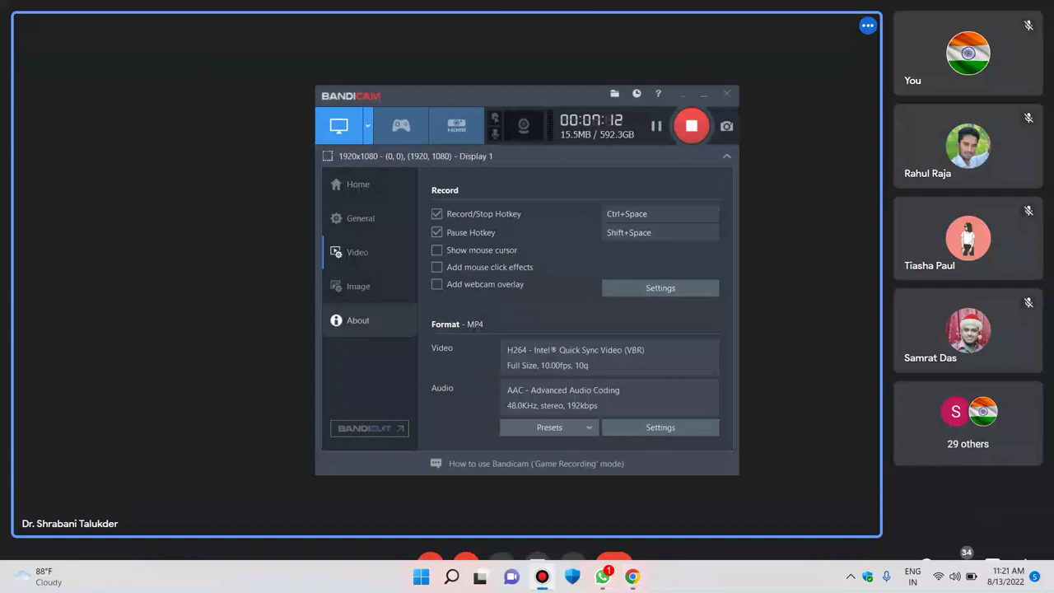
- View the version and licence information in Bandicam, return to its video recording settings and minimize the recorder window
click(358, 321)
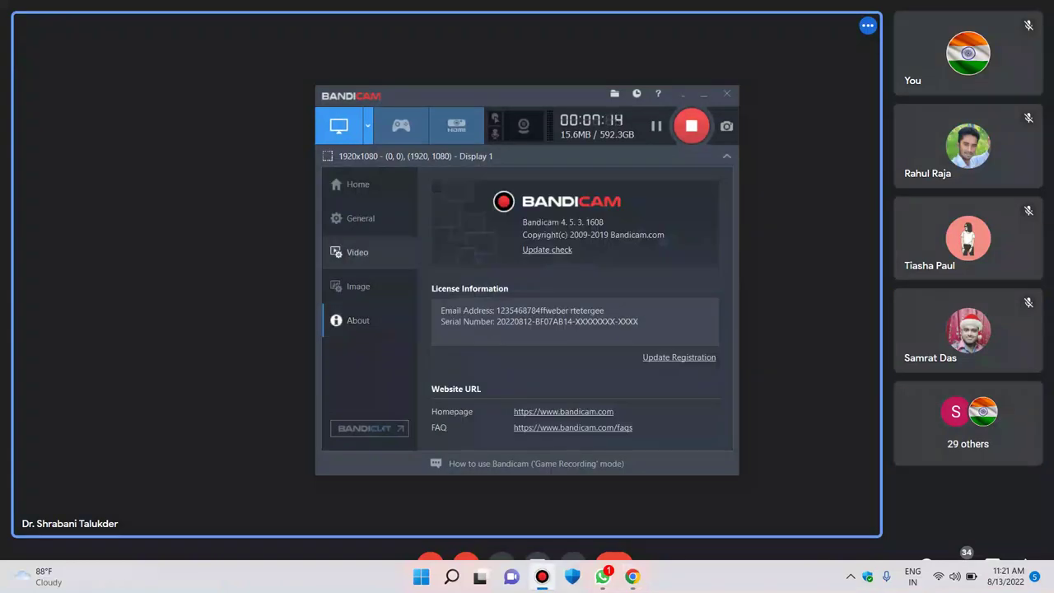
click(357, 252)
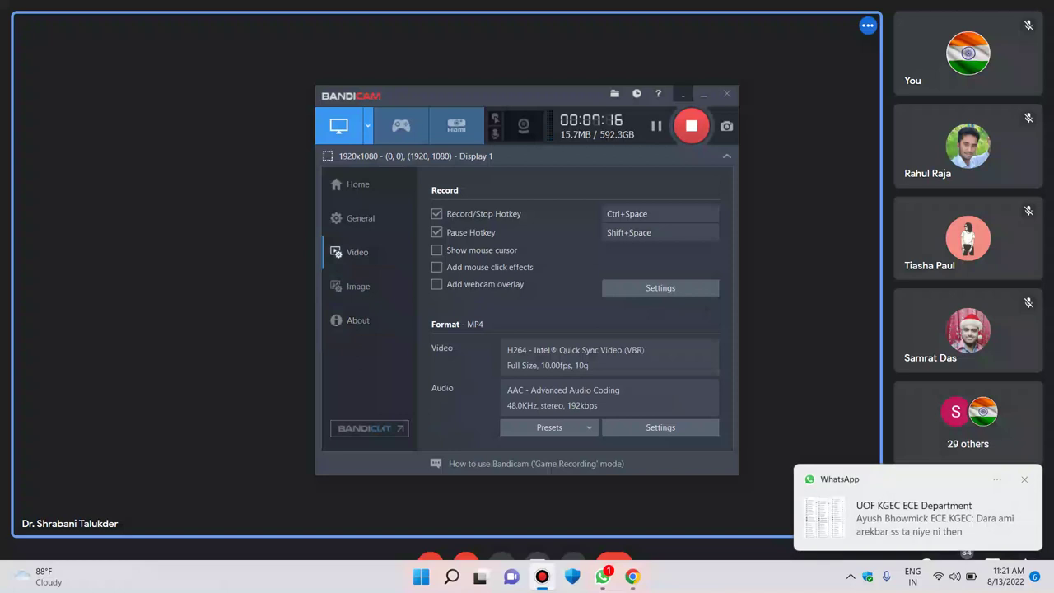
click(704, 93)
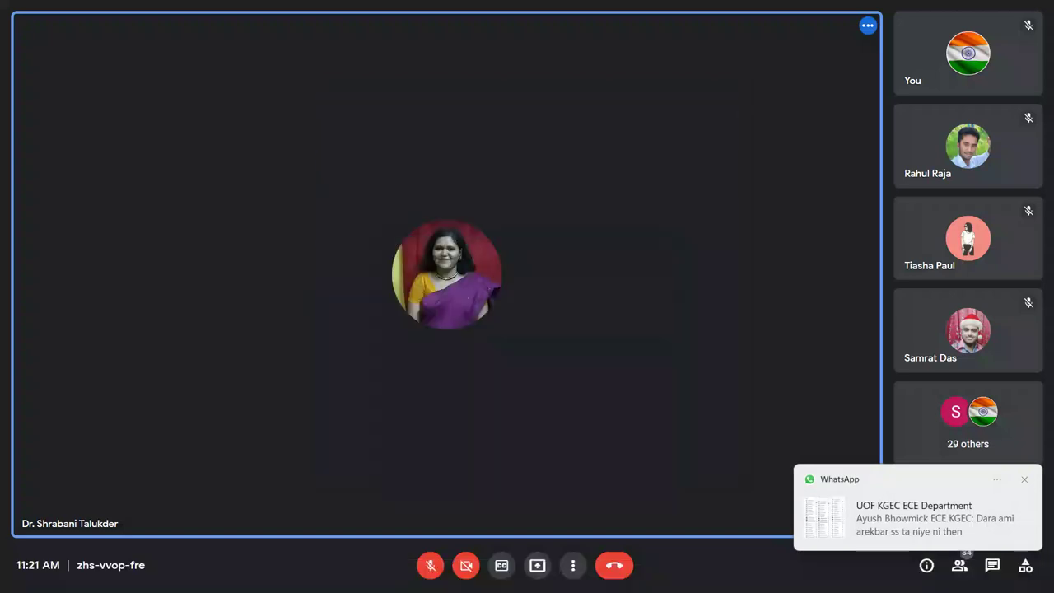